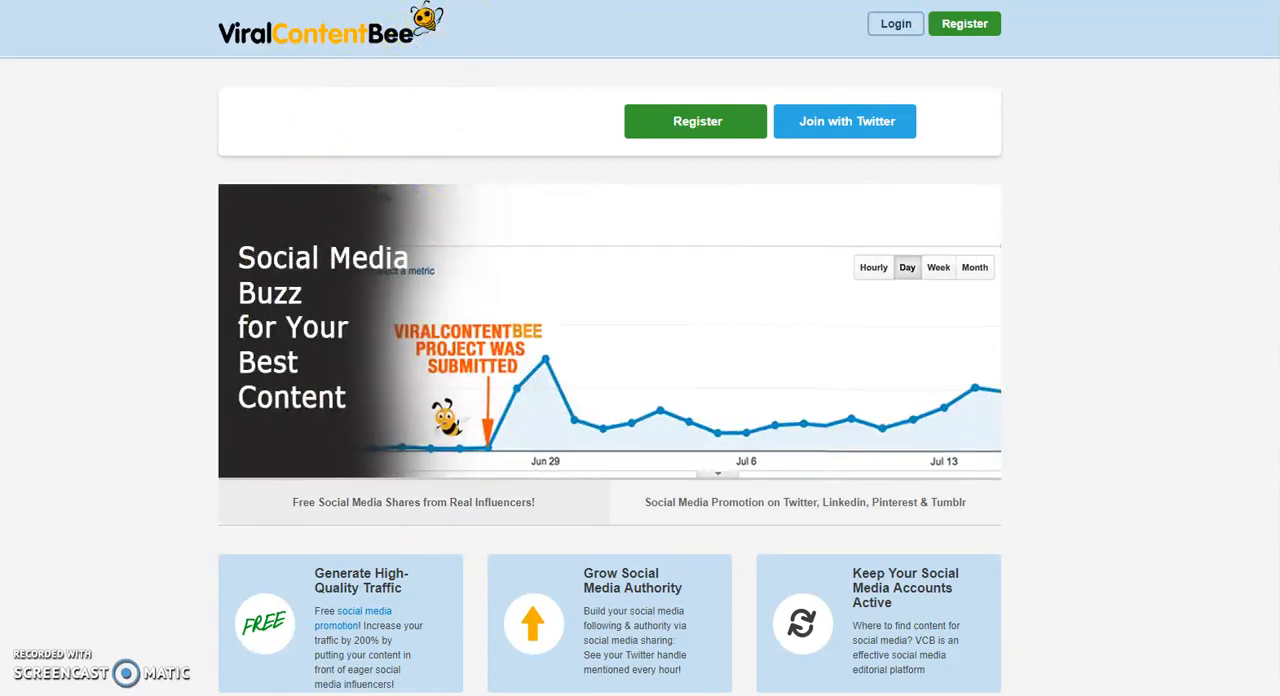
Go to the account login and open the form for adding a new project.
{"action": "left_click", "coordinate": [899, 28]}
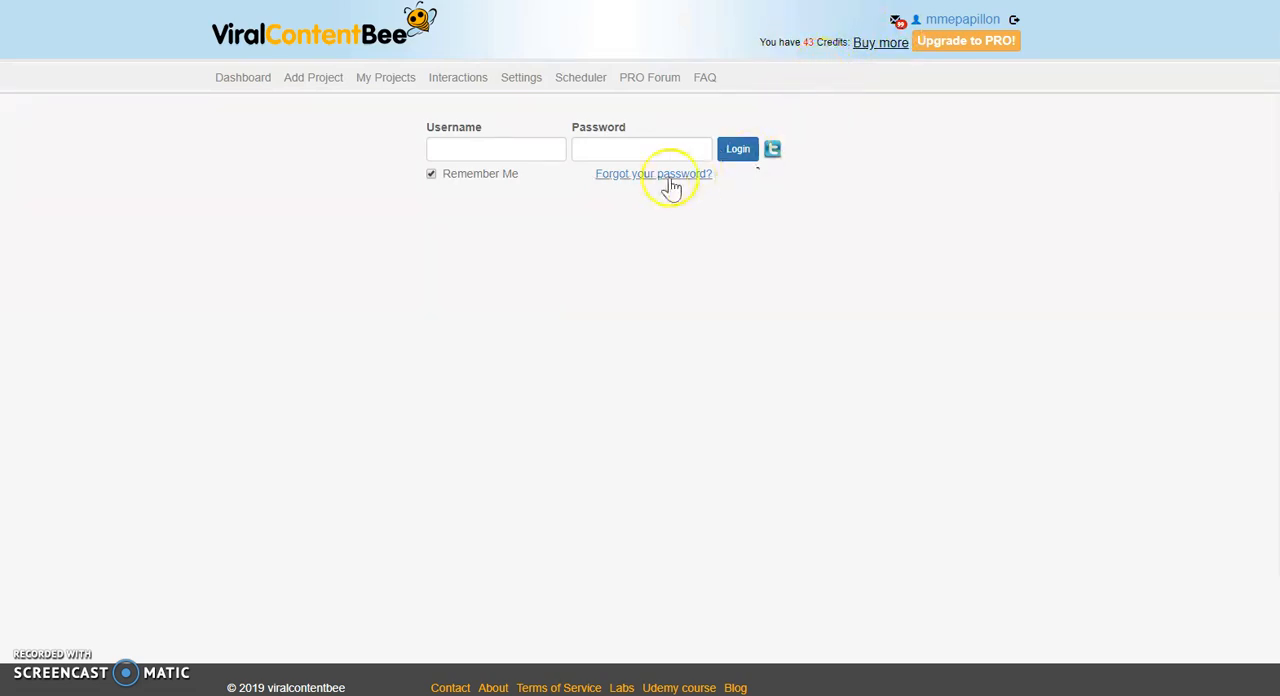
{"action": "left_click", "coordinate": [316, 86]}
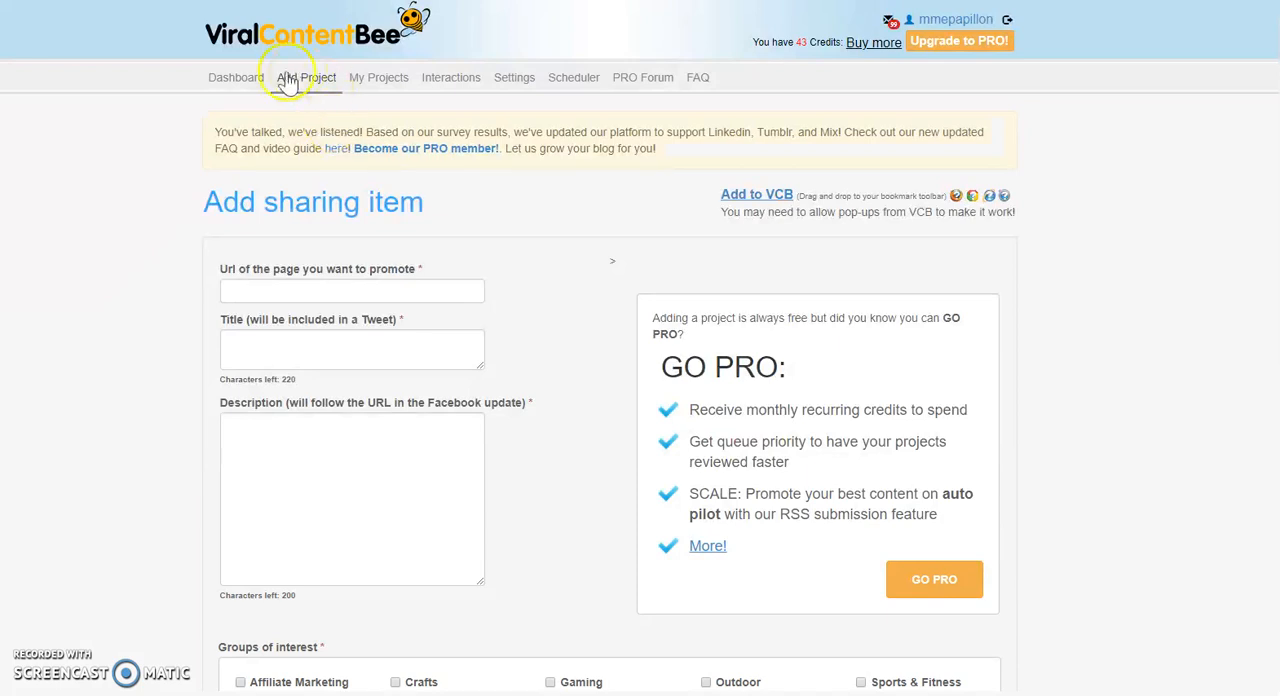
{"action": "left_click", "coordinate": [247, 291]}
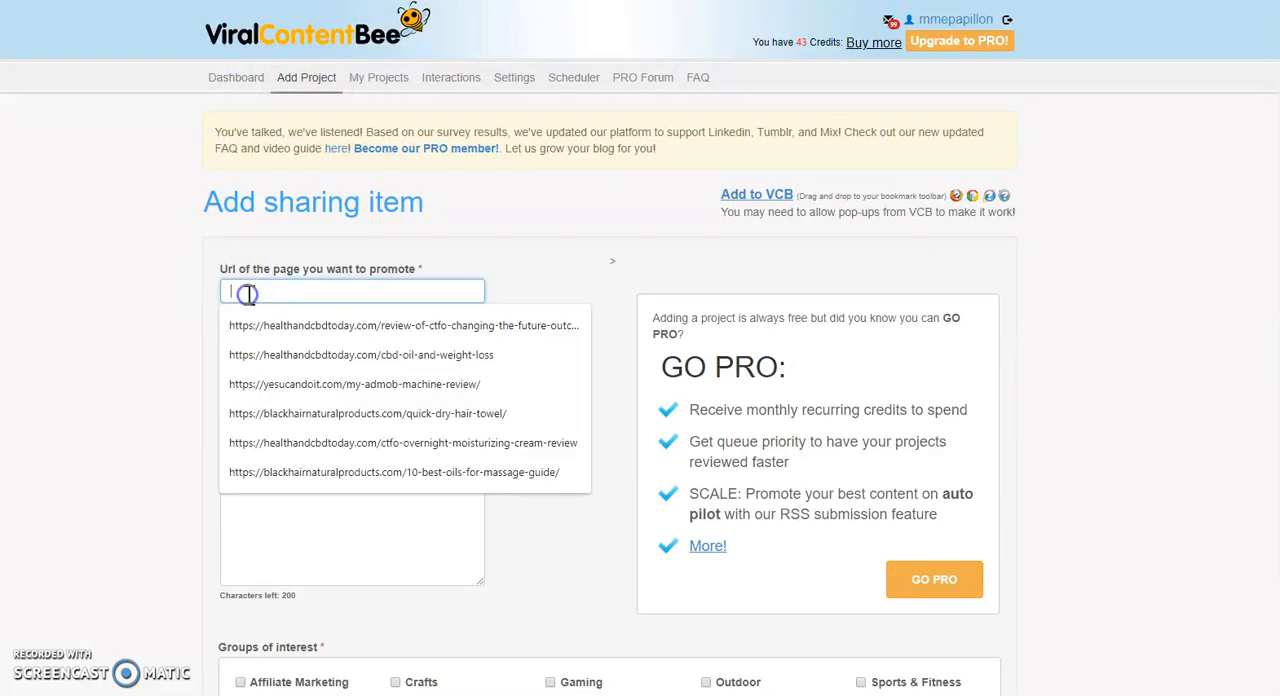
{"action": "right_click", "coordinate": [247, 291]}
{"action": "left_click", "coordinate": [298, 418]}
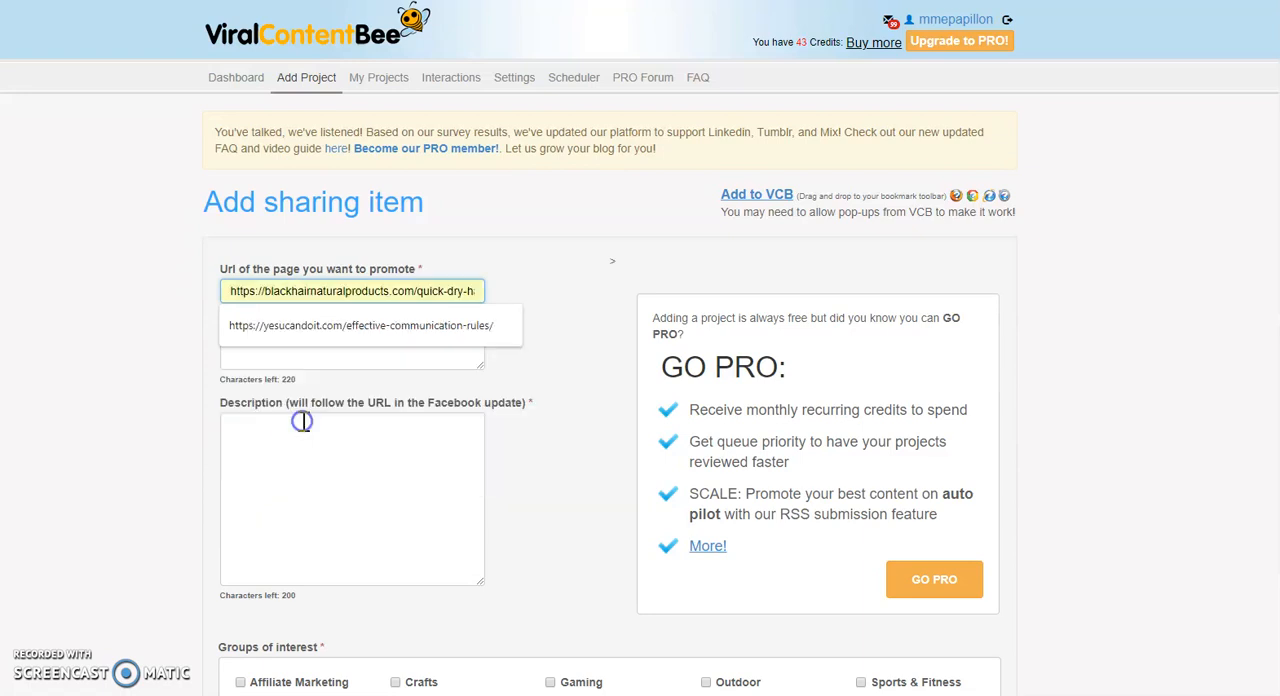
{"action": "left_click", "coordinate": [310, 325]}
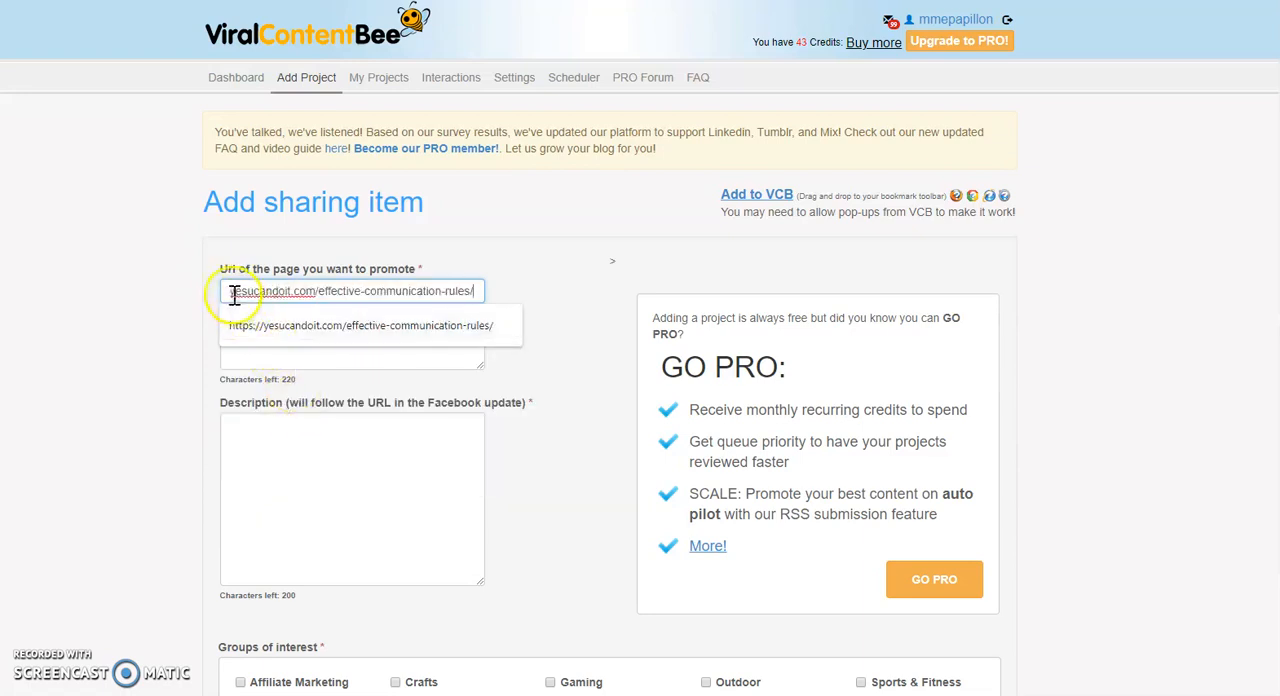
{"action": "key", "text": "ctrl+a"}
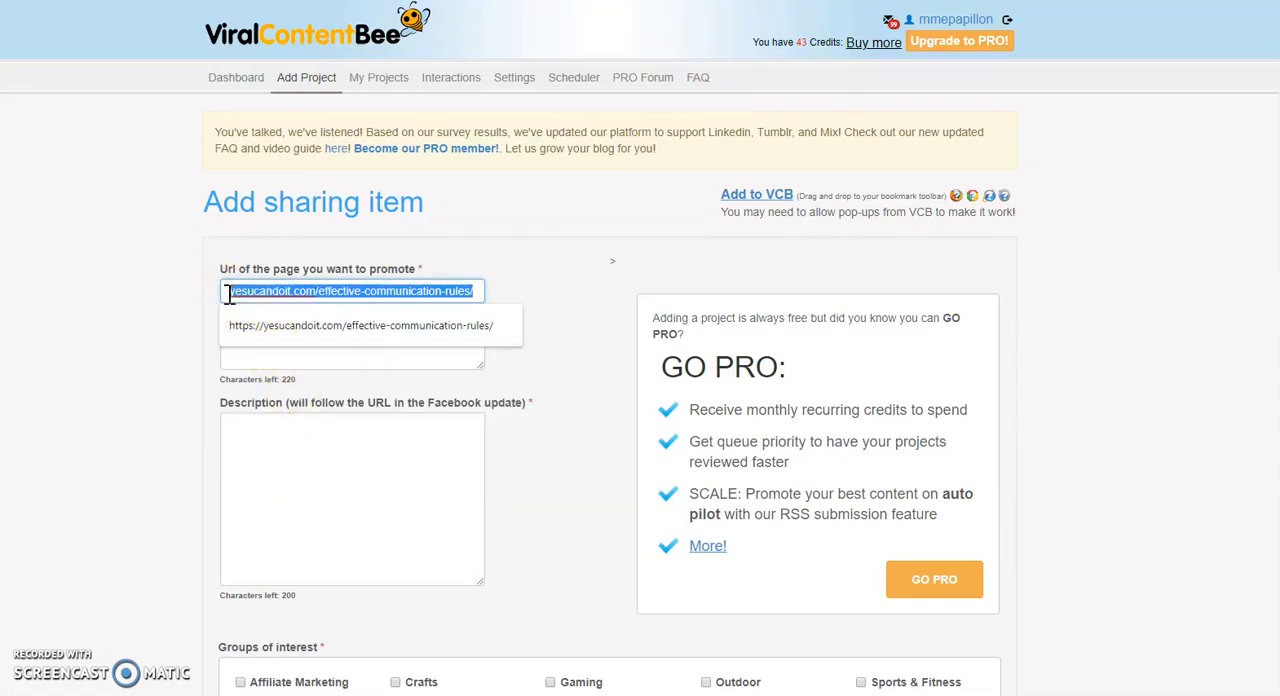
{"action": "key", "text": "BackSpace"}
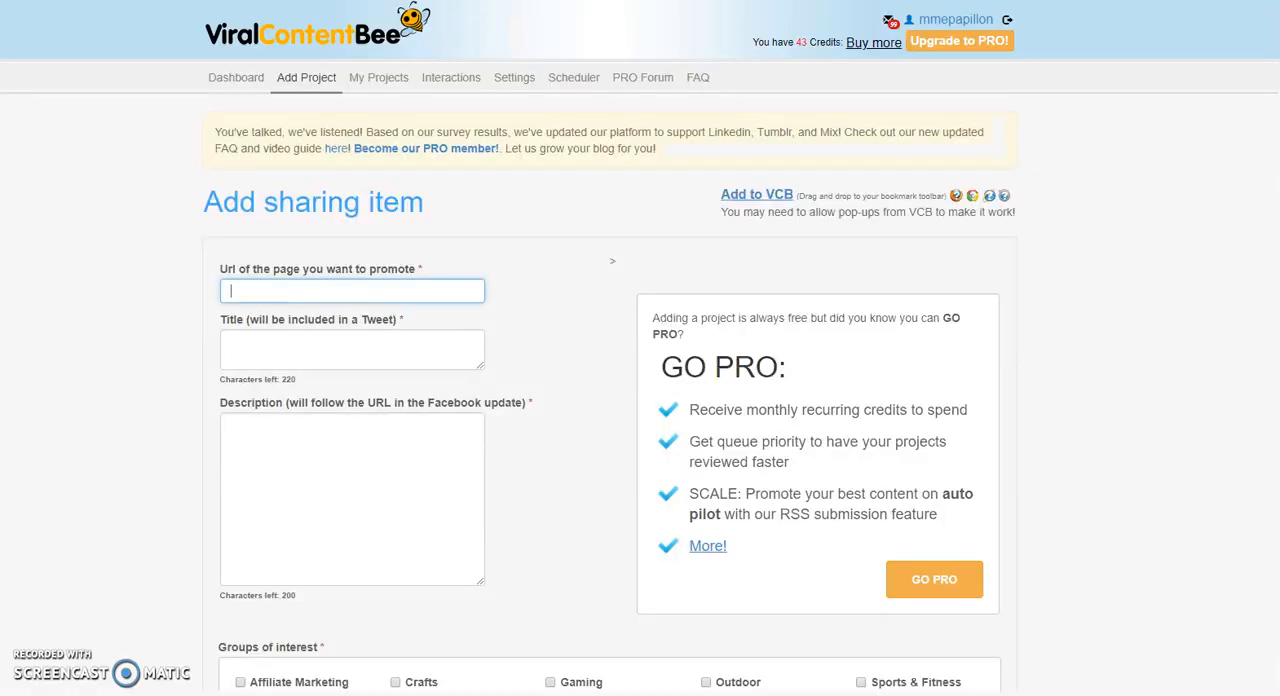
{"action": "left_click", "coordinate": [343, 289]}
{"action": "right_click", "coordinate": [342, 291]}
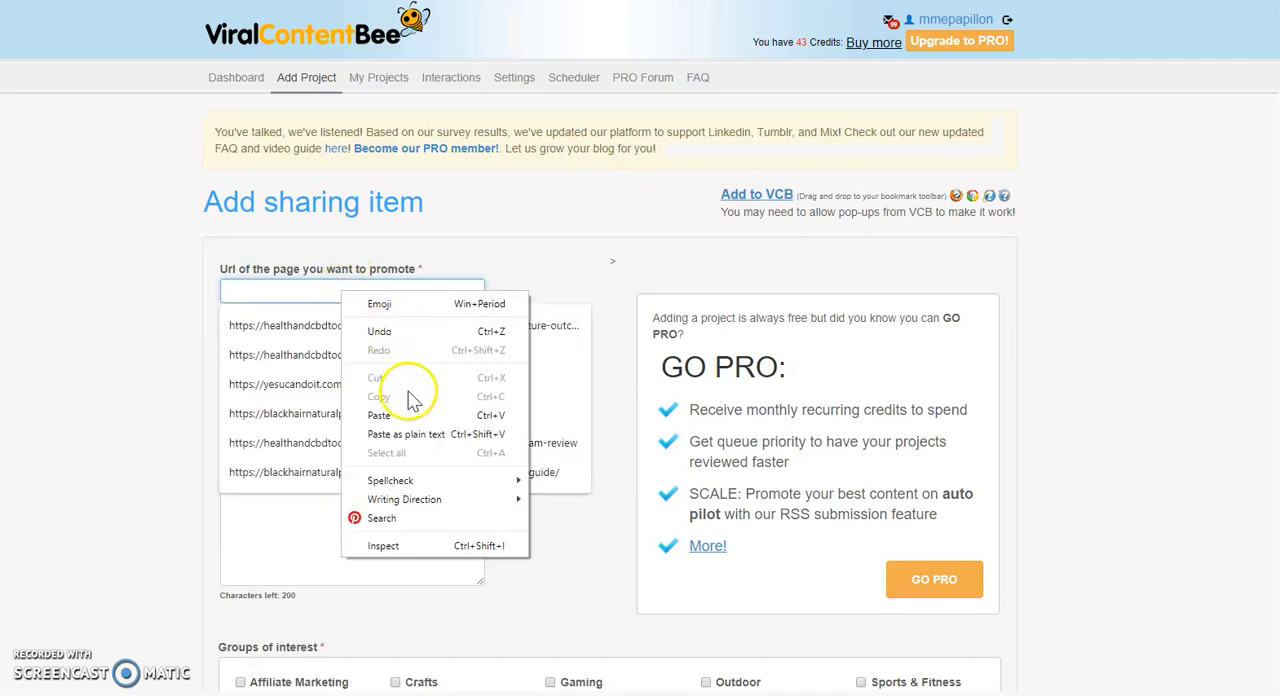
{"action": "left_click", "coordinate": [379, 415]}
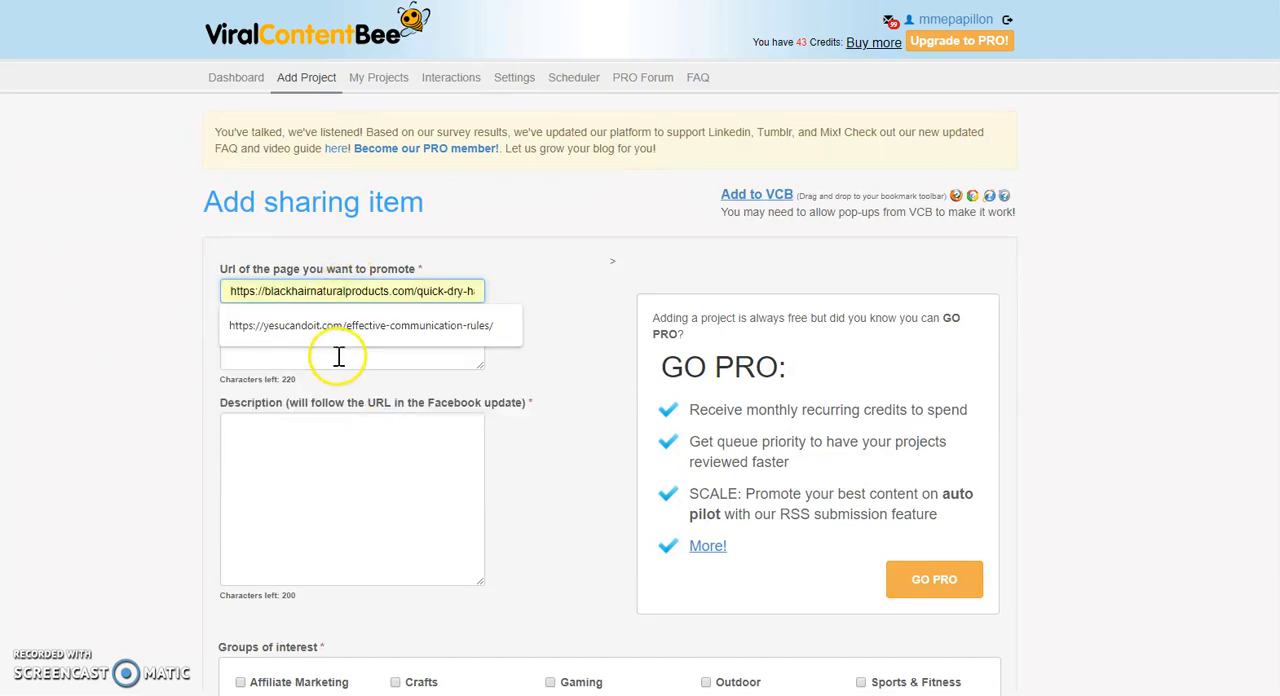
{"action": "left_click", "coordinate": [329, 325]}
Enter #Effective_Communication_Rules as the project title.
{"action": "left_click", "coordinate": [283, 355]}
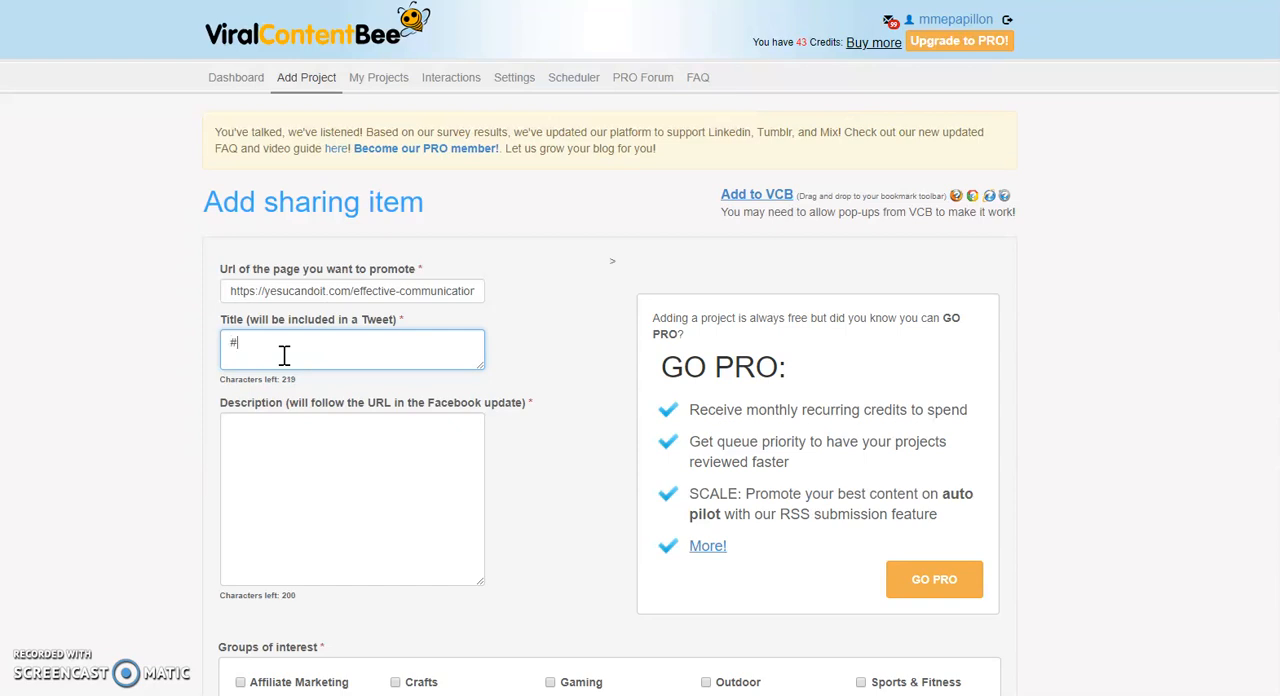
{"action": "type", "text": "#Effective_C"}
{"action": "type", "text": "ommunicatio"}
{"action": "type", "text": "n_Rules"}
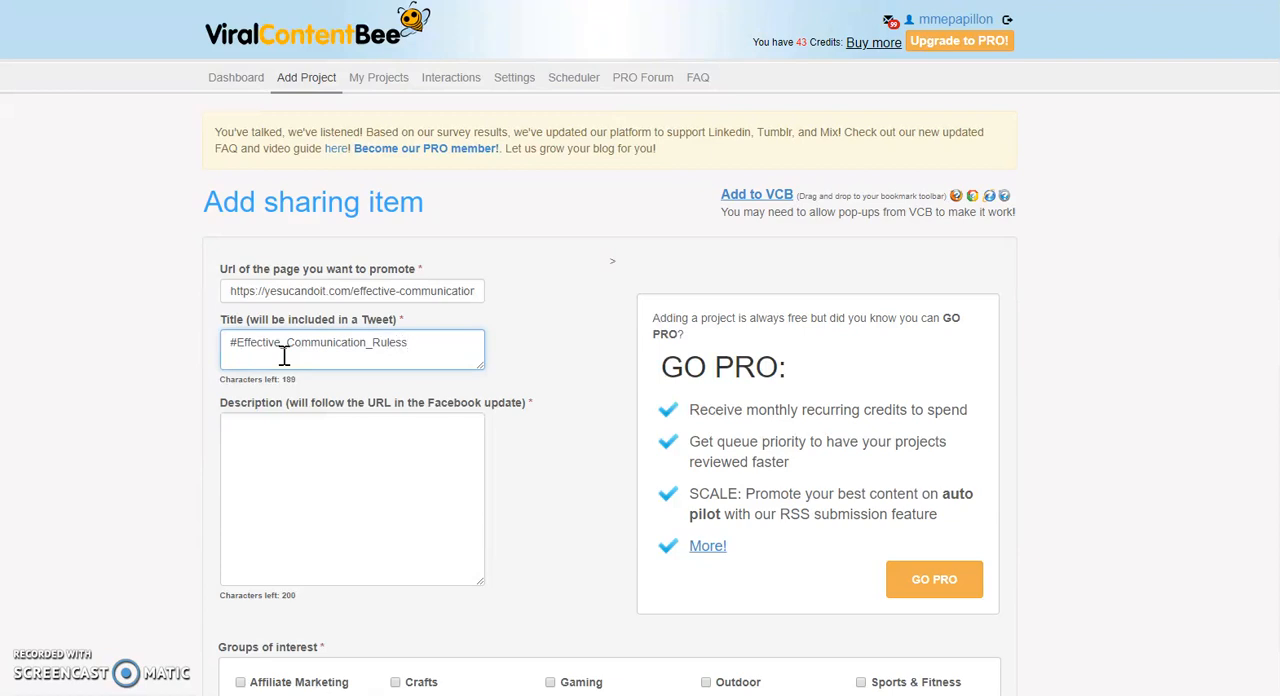
Switch to the WordPress post editor and copy the article's opening paragraph, from "Here is a list" through "deadline, and budget.".
{"action": "left_click", "coordinate": [255, 433]}
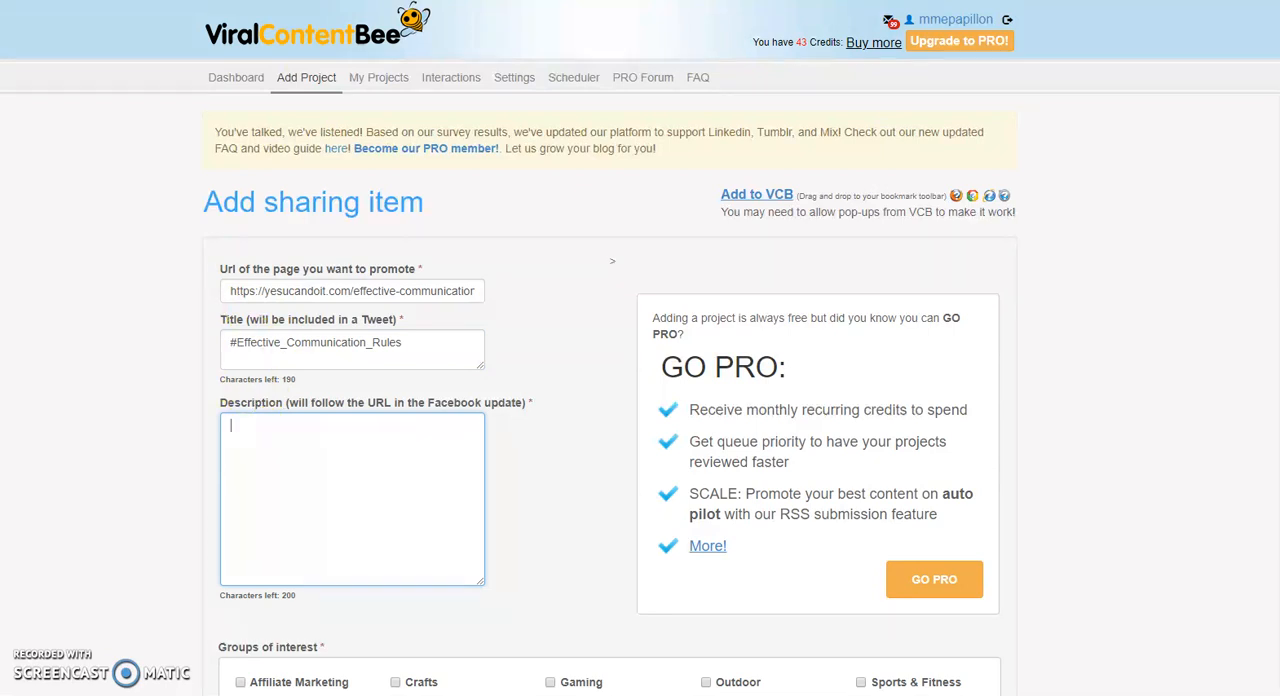
{"action": "key", "text": "alt+Tab"}
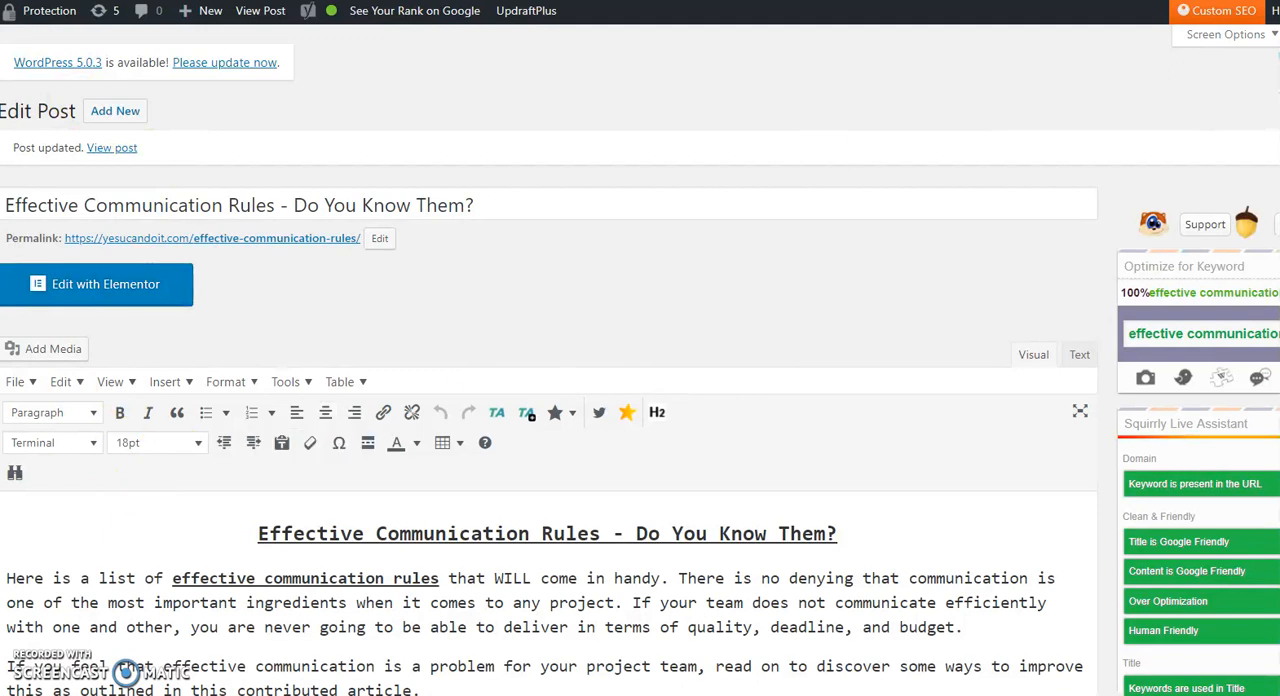
{"action": "scroll", "coordinate": [14, 592], "scroll_direction": "down", "scroll_amount": 3}
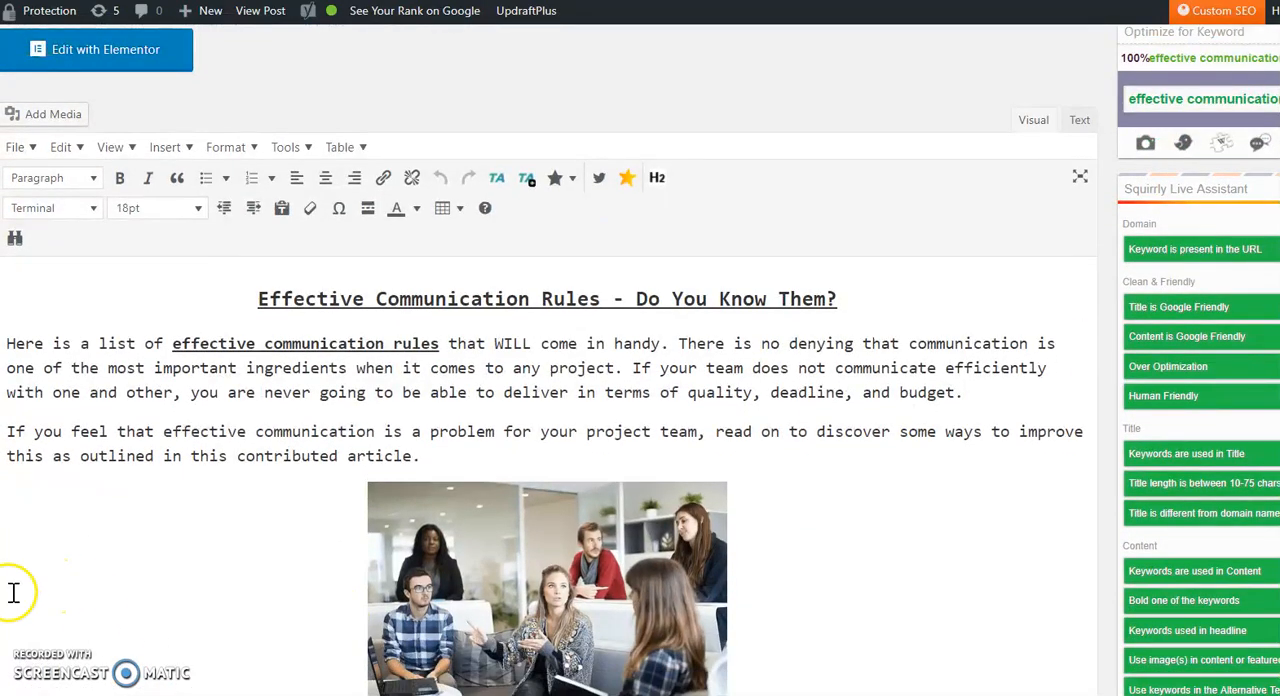
{"action": "left_click_drag", "start_coordinate": [7, 343], "coordinate": [980, 392]}
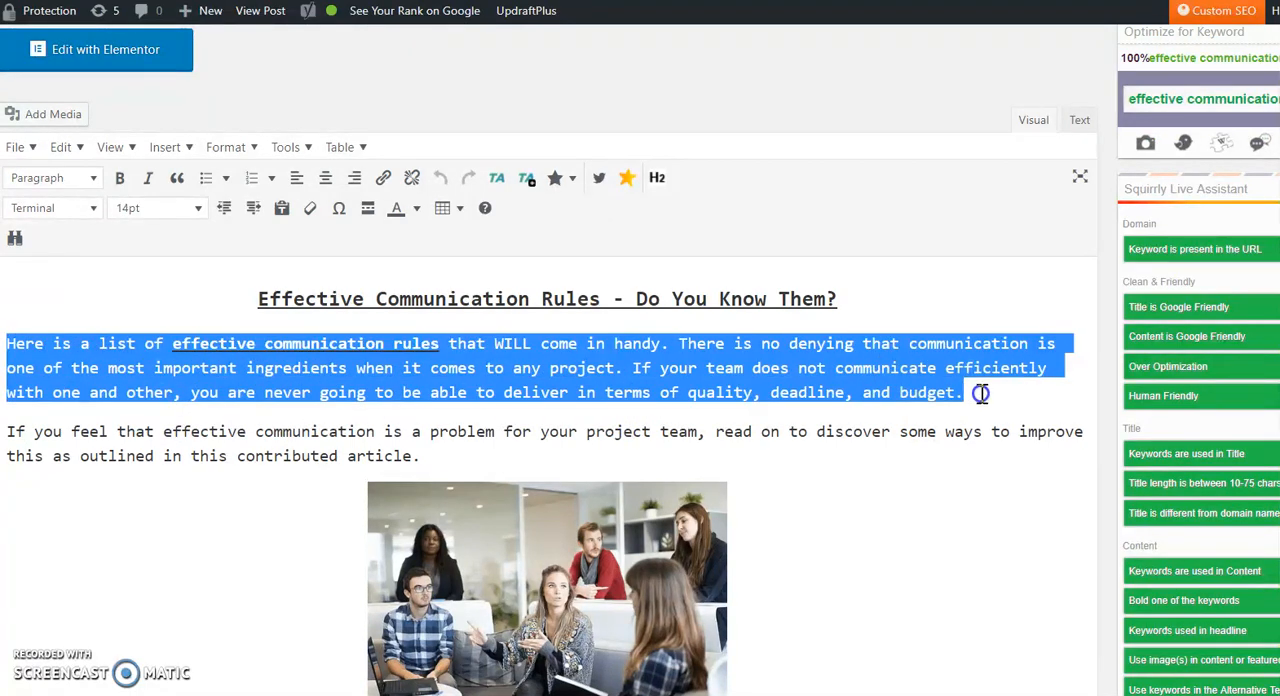
{"action": "right_click", "coordinate": [799, 377]}
{"action": "left_click", "coordinate": [832, 438]}
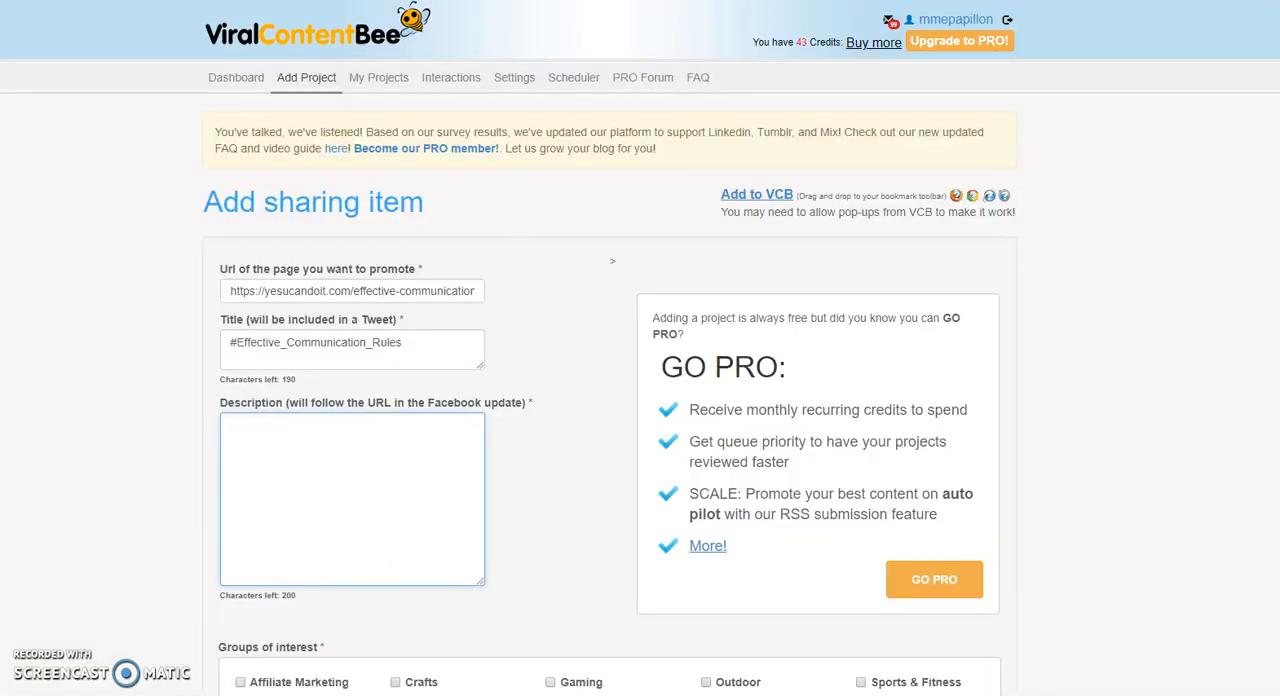
Return to the ViralContentBee project form and paste the copied paragraph into the description.
{"action": "left_click", "coordinate": [244, 421]}
{"action": "right_click", "coordinate": [258, 426]}
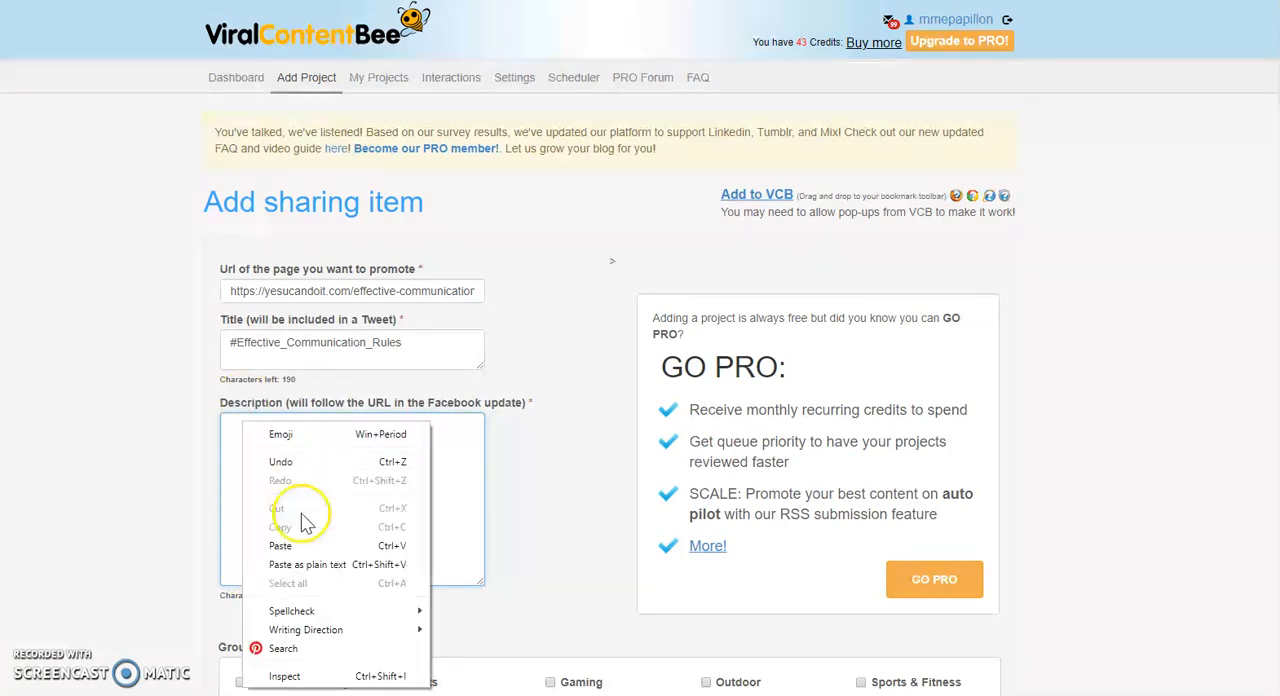
{"action": "left_click", "coordinate": [288, 464]}
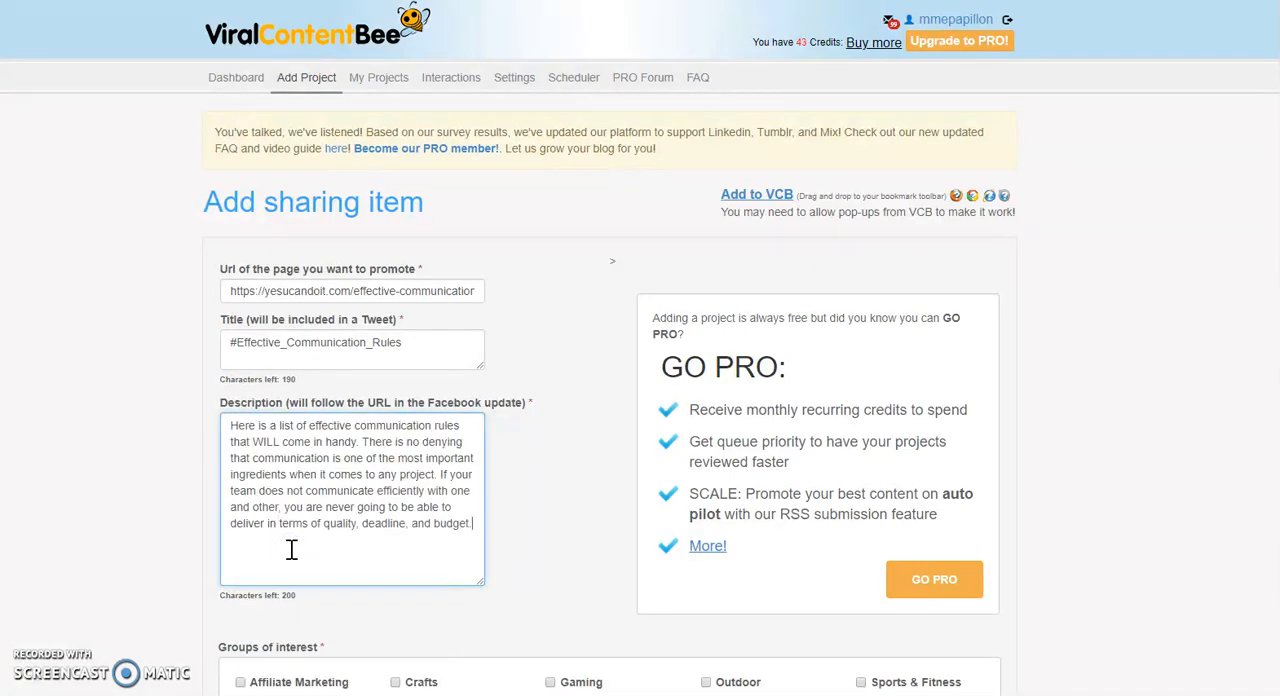
Make the first "communication" in the description a hashtag and remove the text after "any project.".
{"action": "left_click", "coordinate": [356, 426]}
{"action": "type", "text": "#"}
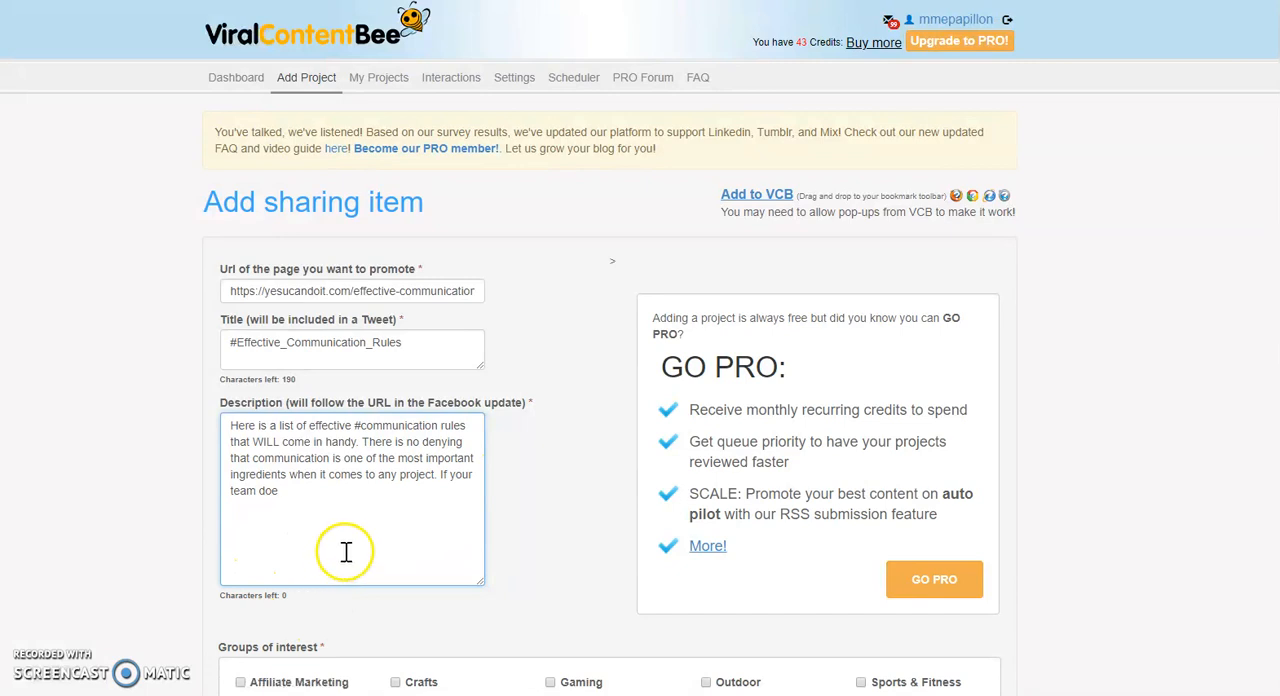
{"action": "left_click", "coordinate": [440, 479]}
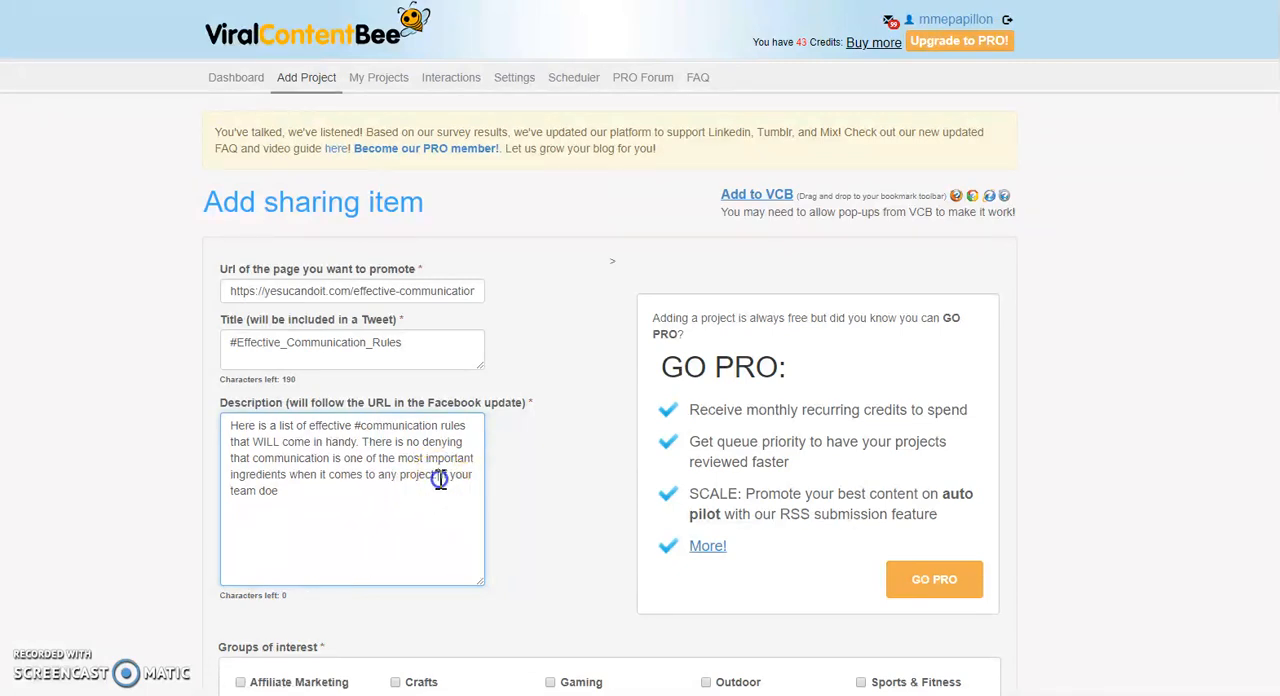
{"action": "left_click_drag", "start_coordinate": [440, 479], "coordinate": [470, 520]}
{"action": "key", "text": "BackSpace"}
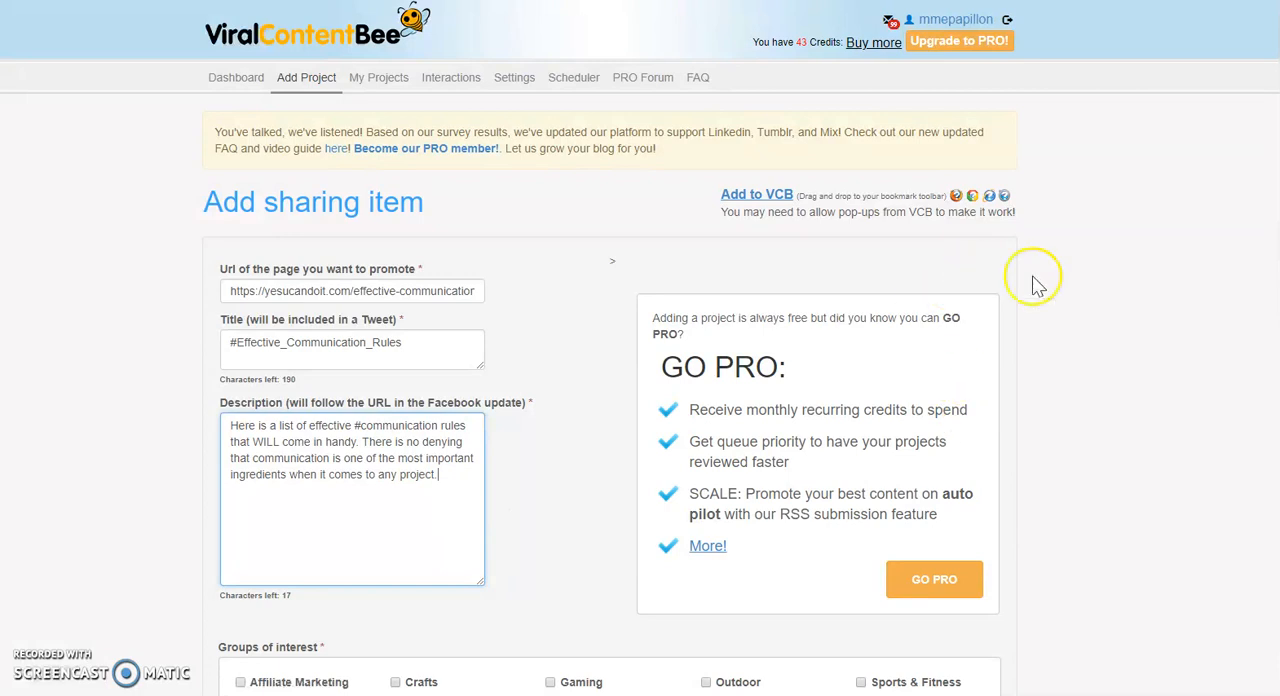
Select Business, Education and Affiliate Marketing as the project's groups of interest.
{"action": "scroll", "coordinate": [640, 348], "scroll_direction": "down", "scroll_amount": 4}
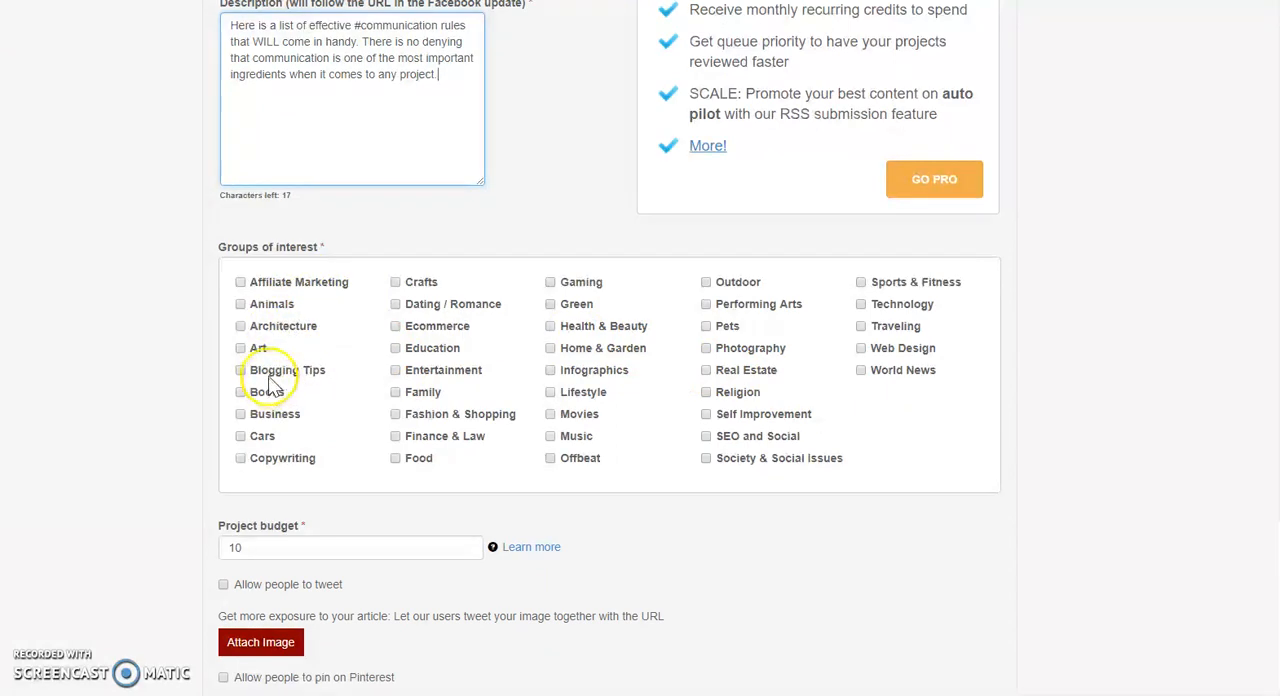
{"action": "left_click", "coordinate": [240, 414]}
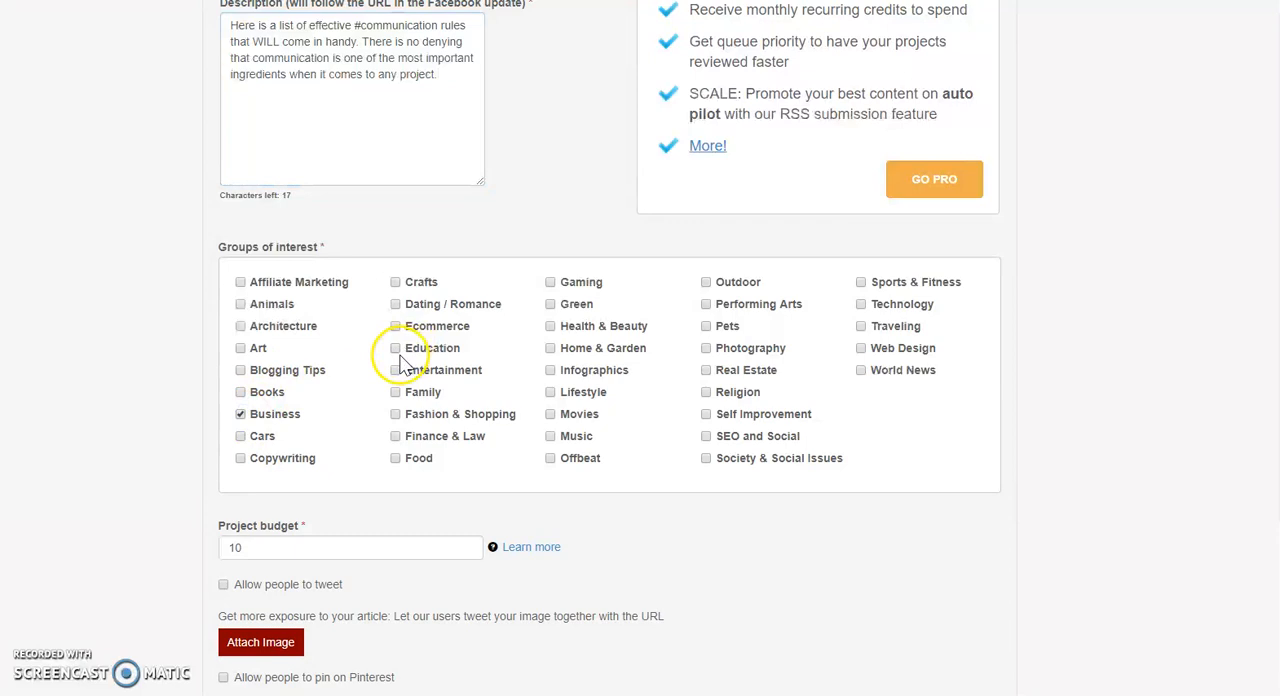
{"action": "left_click", "coordinate": [395, 348]}
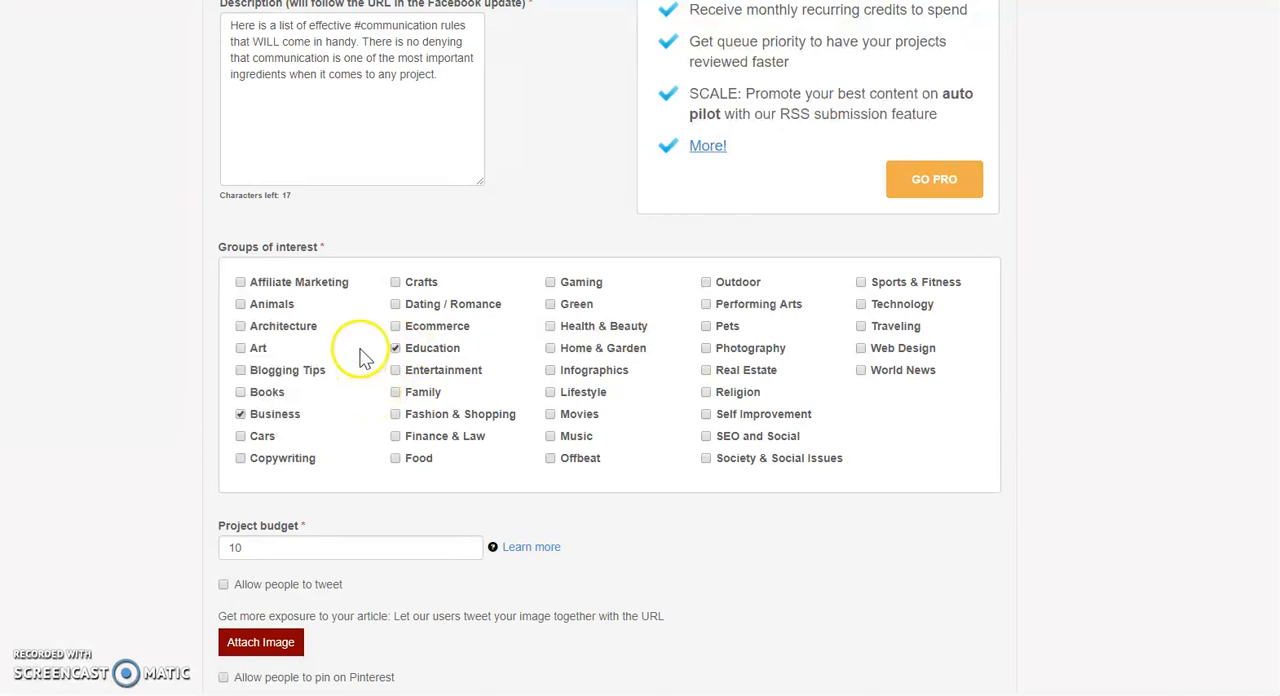
{"action": "left_click", "coordinate": [240, 282]}
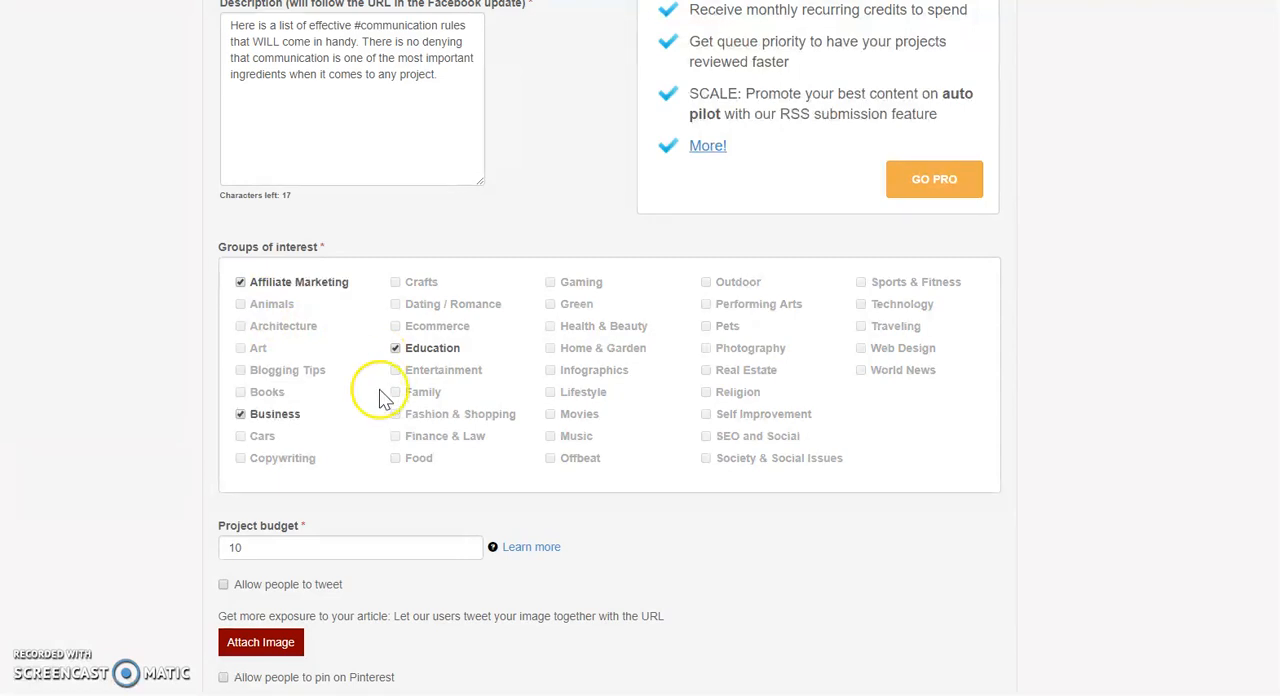
Set the project budget to 30.
{"action": "left_click", "coordinate": [249, 547]}
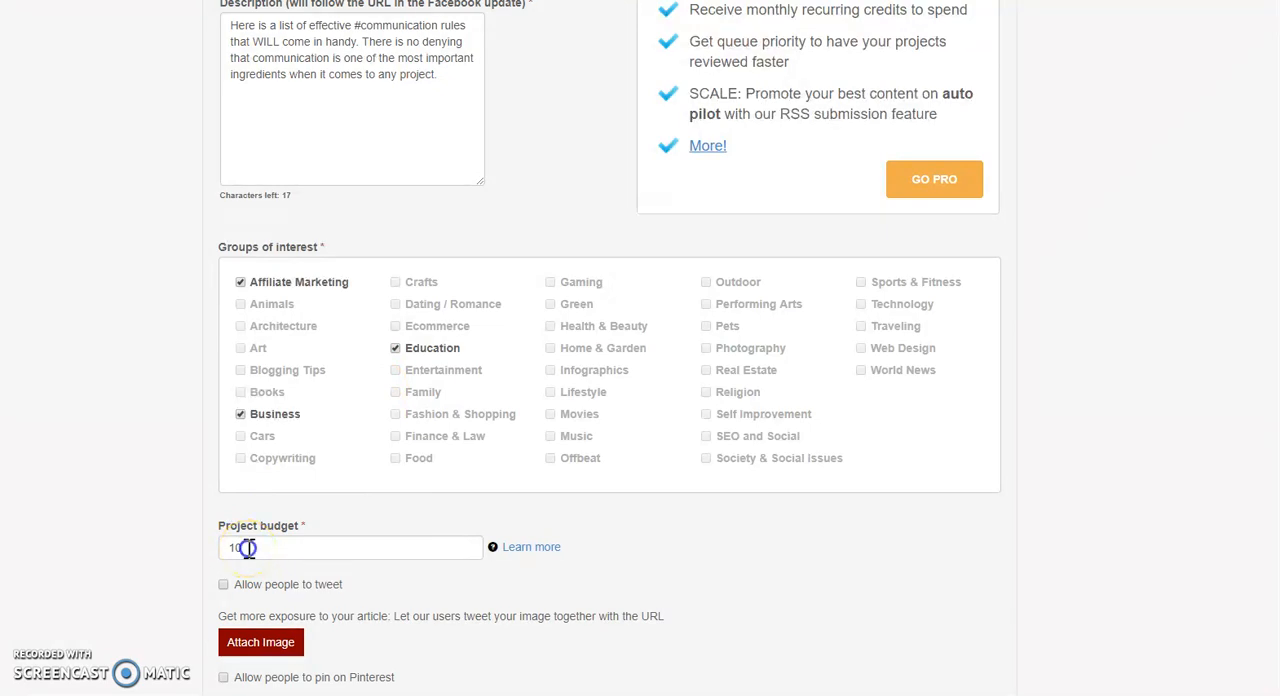
{"action": "double_click", "coordinate": [234, 547]}
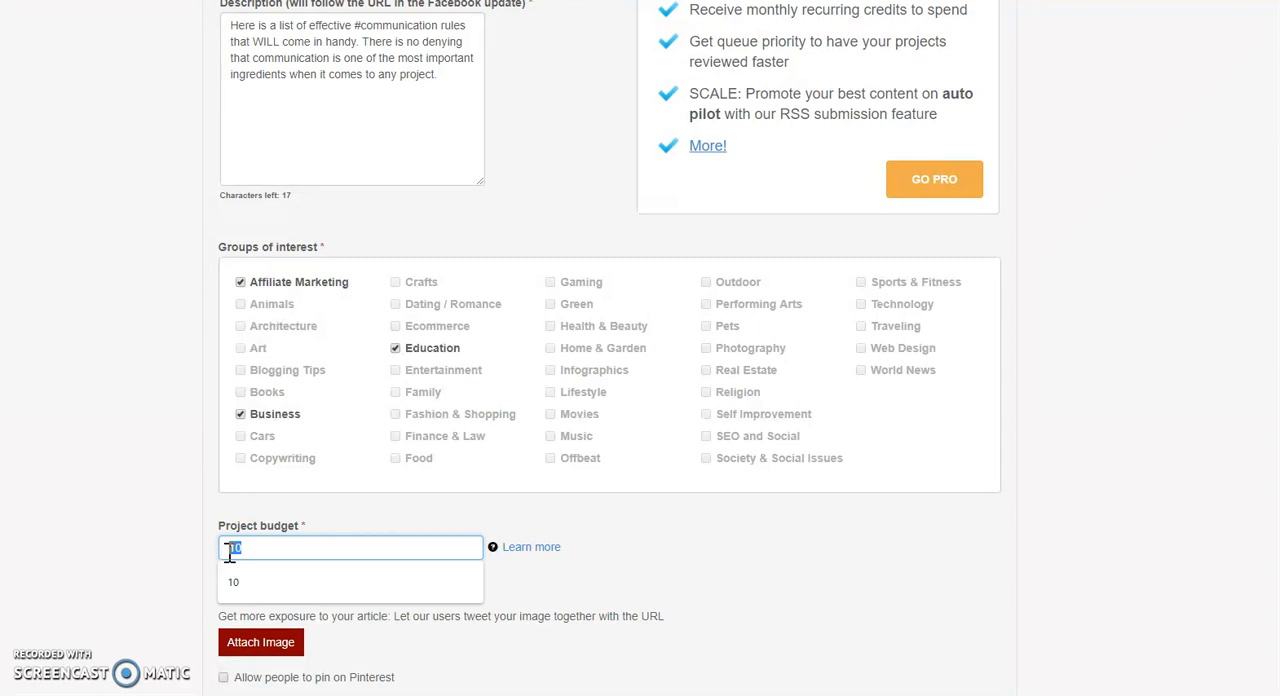
{"action": "key", "text": "BackSpace"}
{"action": "type", "text": "30"}
Allow people to tweet the project and attach the image file "alarm".
{"action": "scroll", "coordinate": [945, 281], "scroll_direction": "down", "scroll_amount": 3}
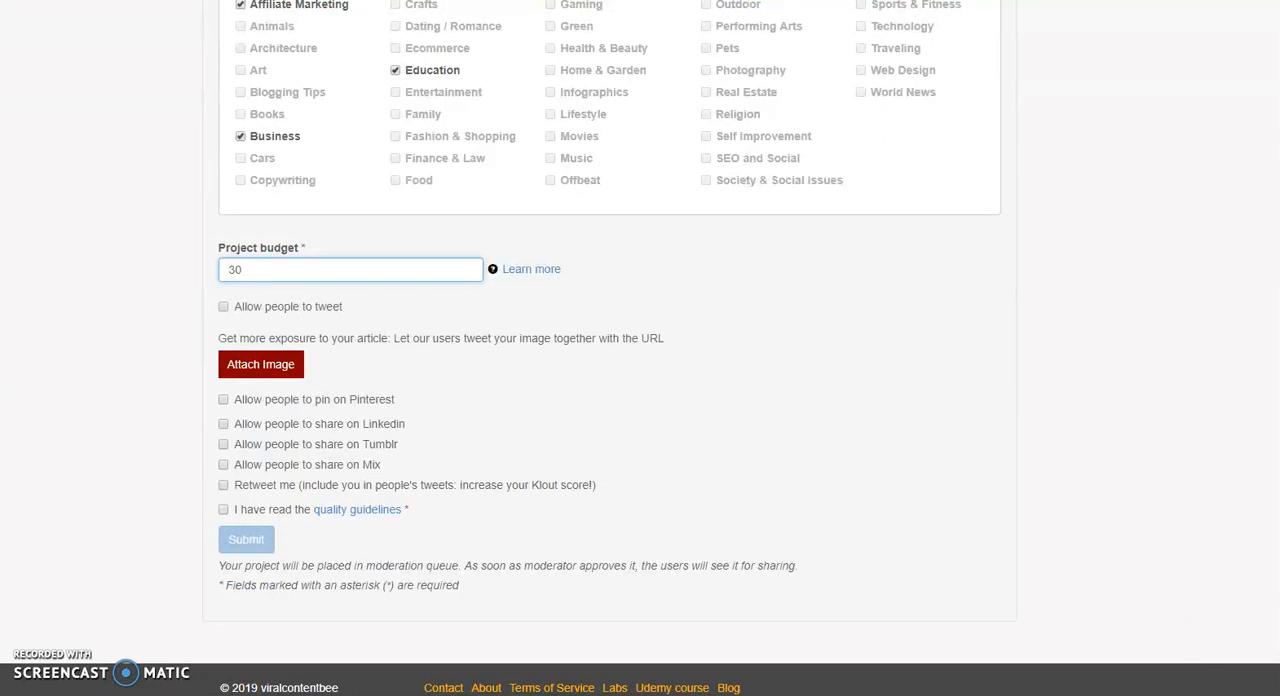
{"action": "left_click", "coordinate": [224, 309]}
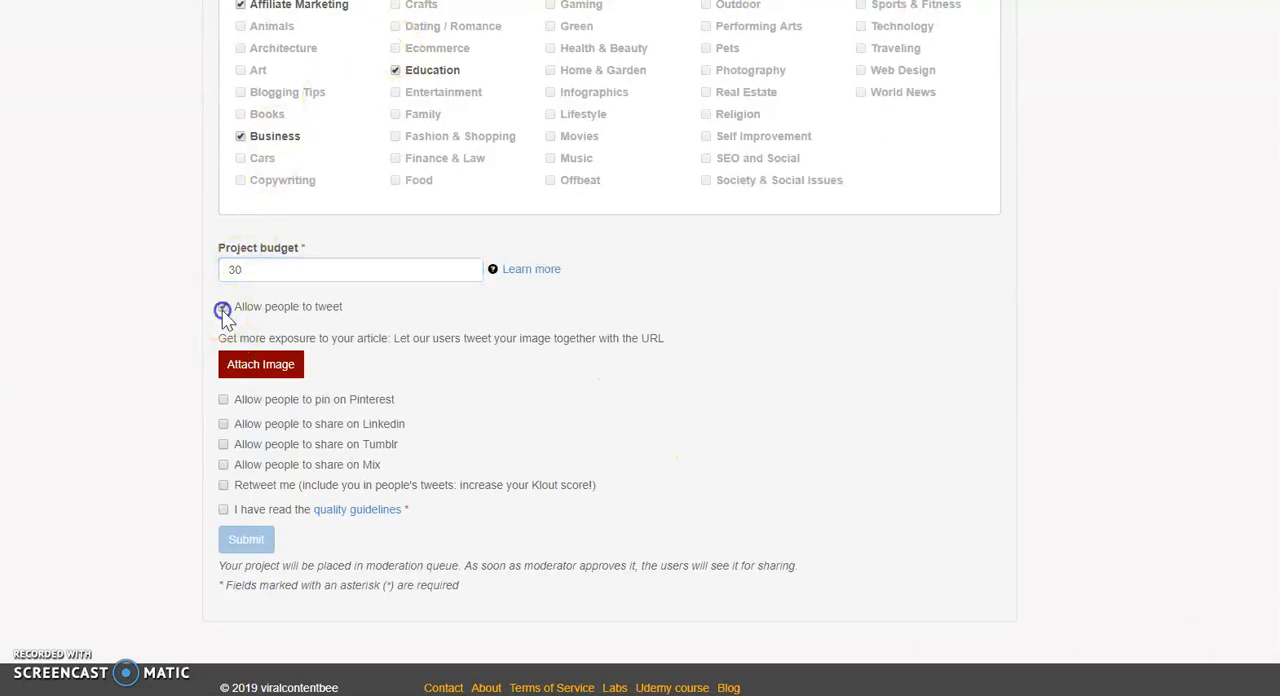
{"action": "left_click", "coordinate": [255, 367]}
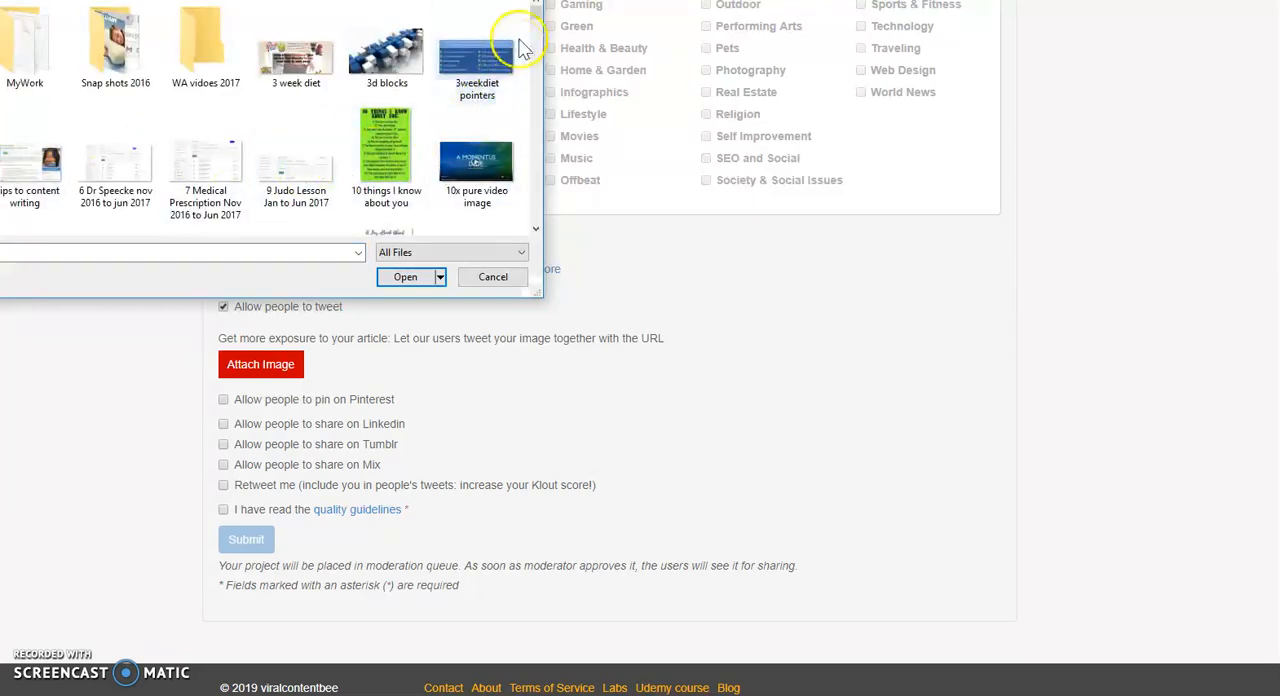
{"action": "left_click_drag", "start_coordinate": [534, 7], "coordinate": [533, 12]}
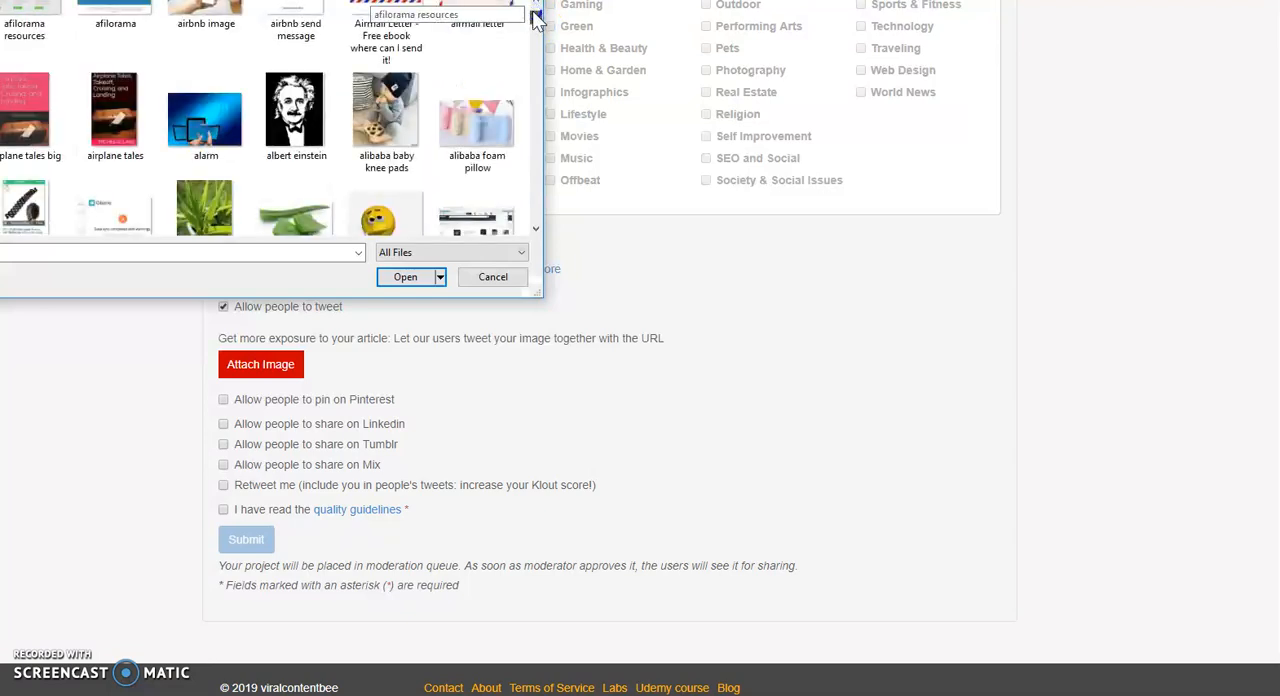
{"action": "left_click", "coordinate": [205, 120]}
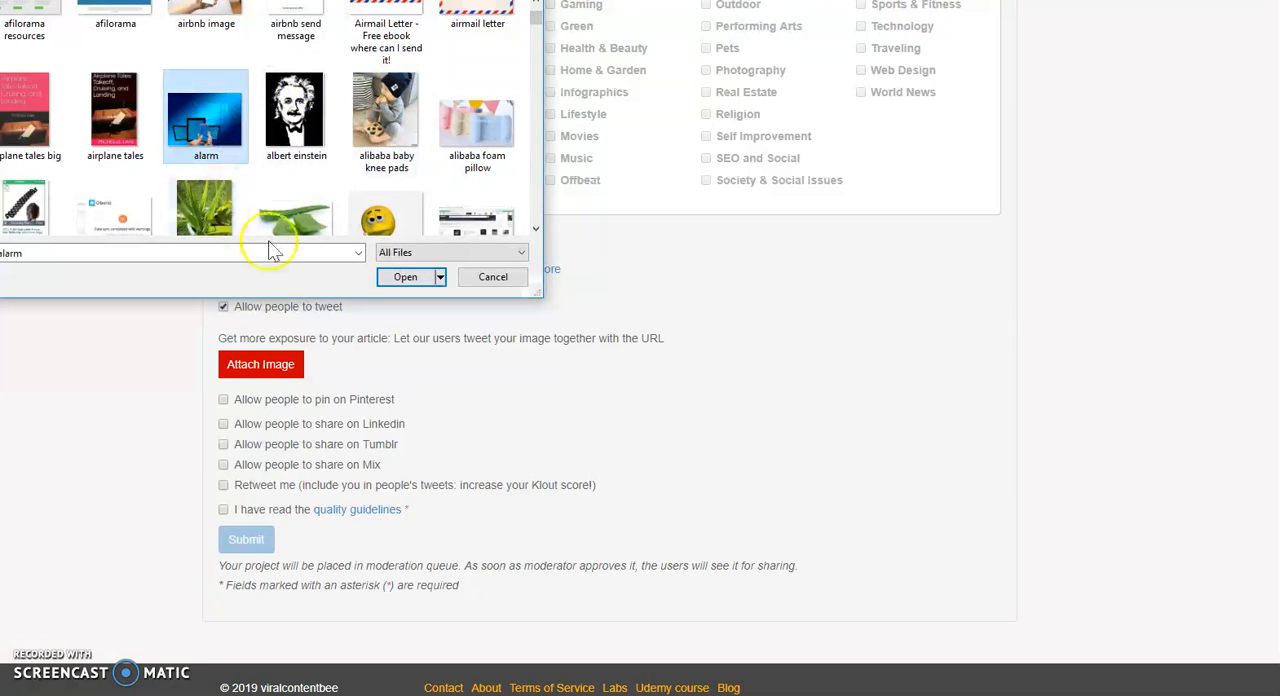
{"action": "left_click", "coordinate": [426, 277]}
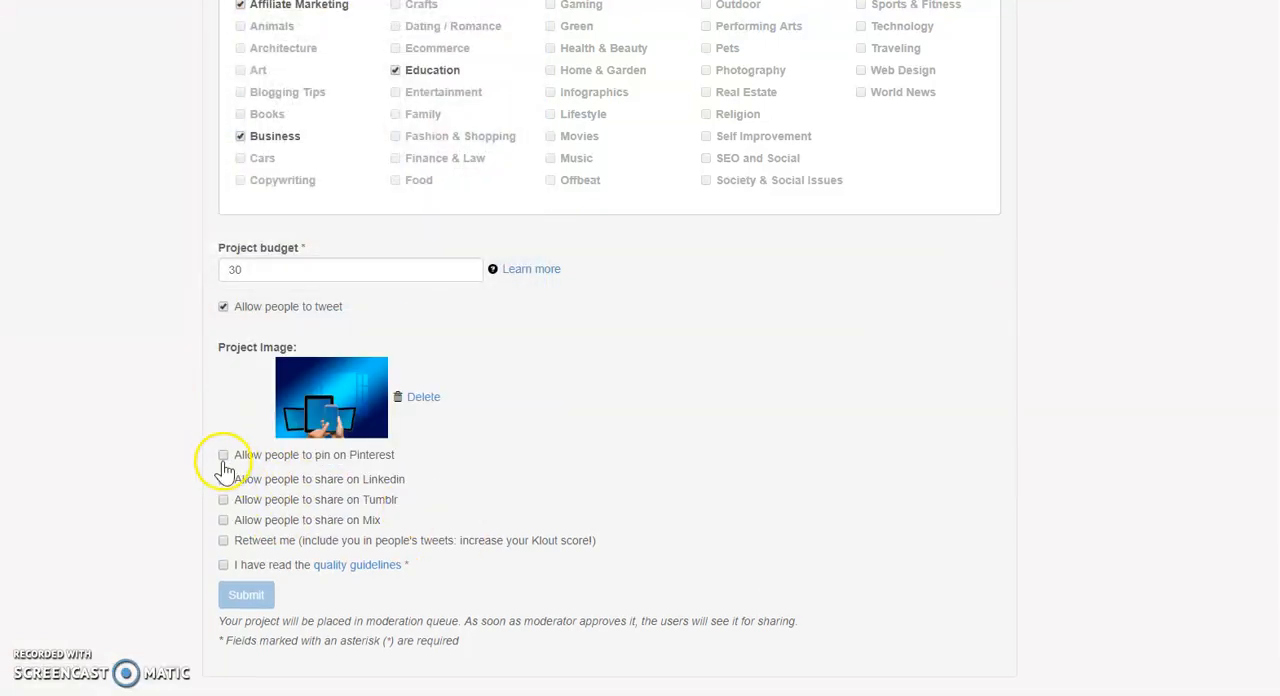
Allow people to pin the project on Pinterest and copy the employee meeting photo's URL from the post's WordPress media library.
{"action": "left_click", "coordinate": [223, 456]}
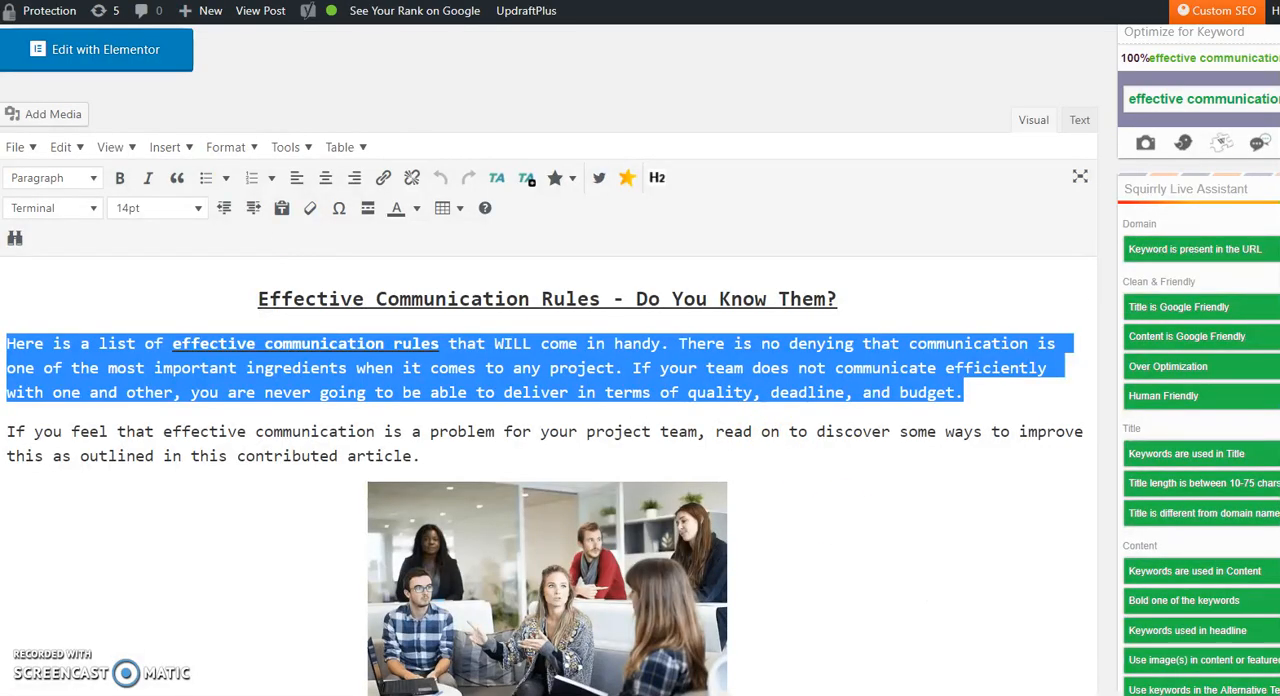
{"action": "scroll", "coordinate": [789, 314], "scroll_direction": "down", "scroll_amount": 3}
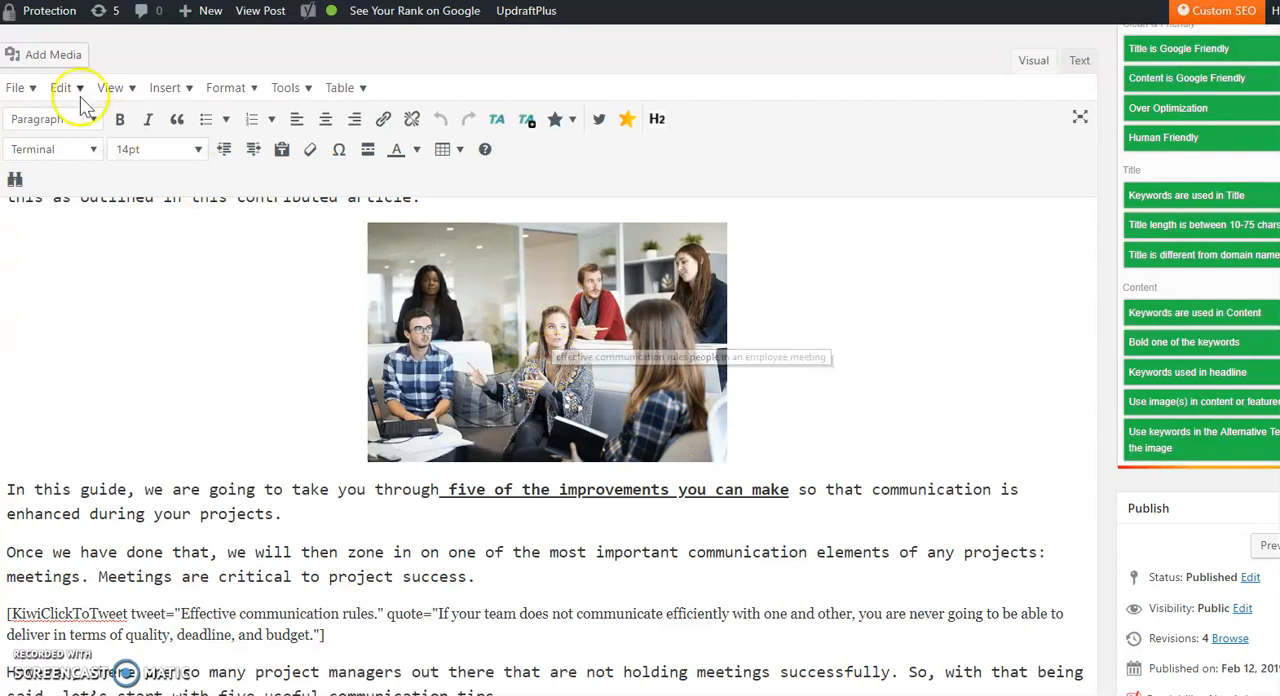
{"action": "left_click", "coordinate": [48, 60]}
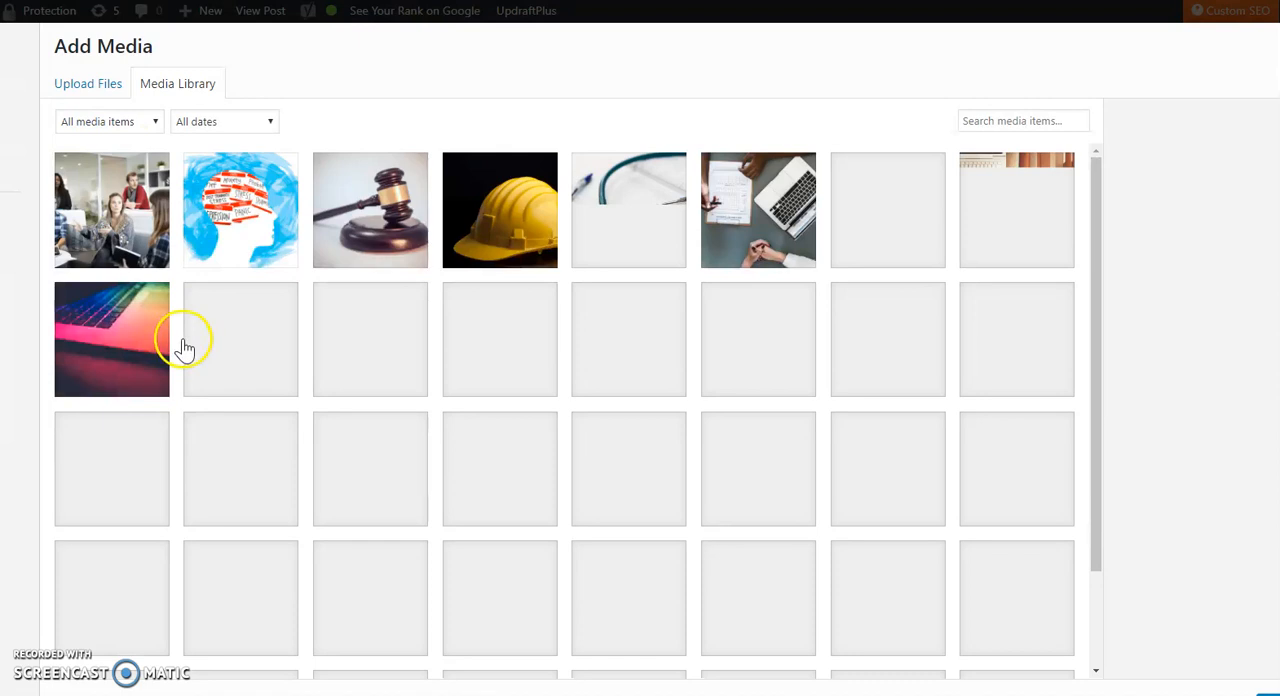
{"action": "left_click", "coordinate": [100, 207]}
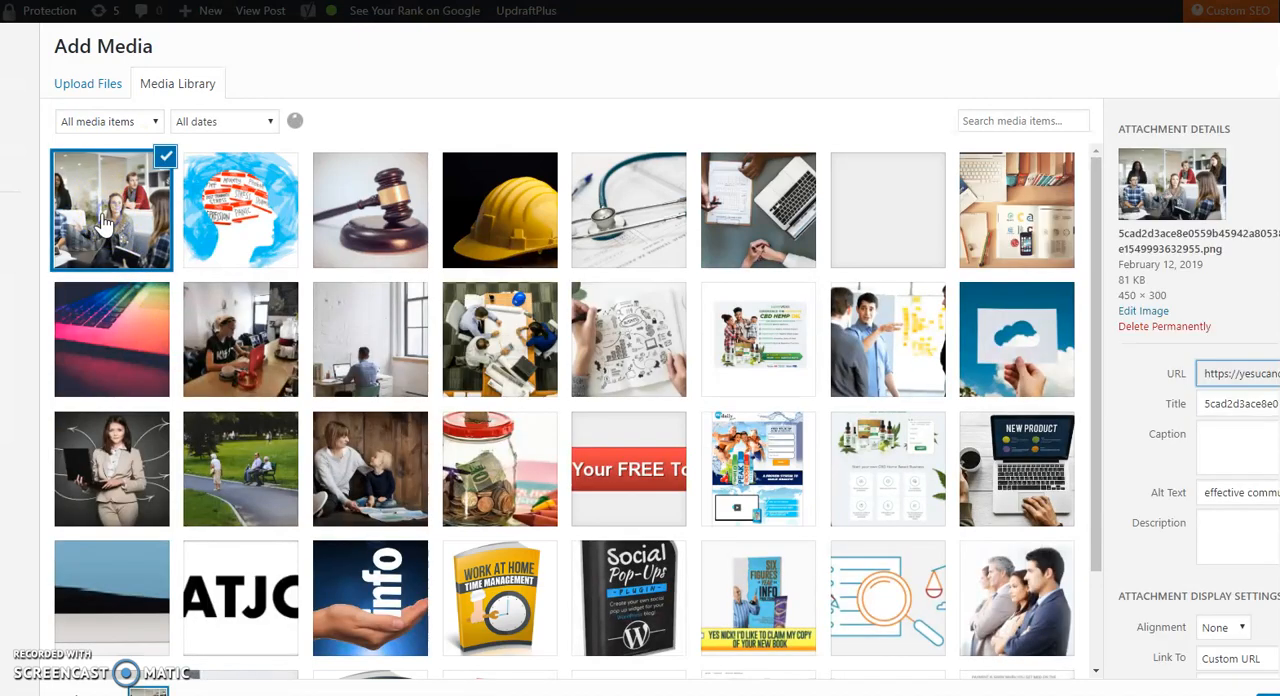
{"action": "left_click", "coordinate": [1204, 374]}
{"action": "key", "text": "ctrl+a"}
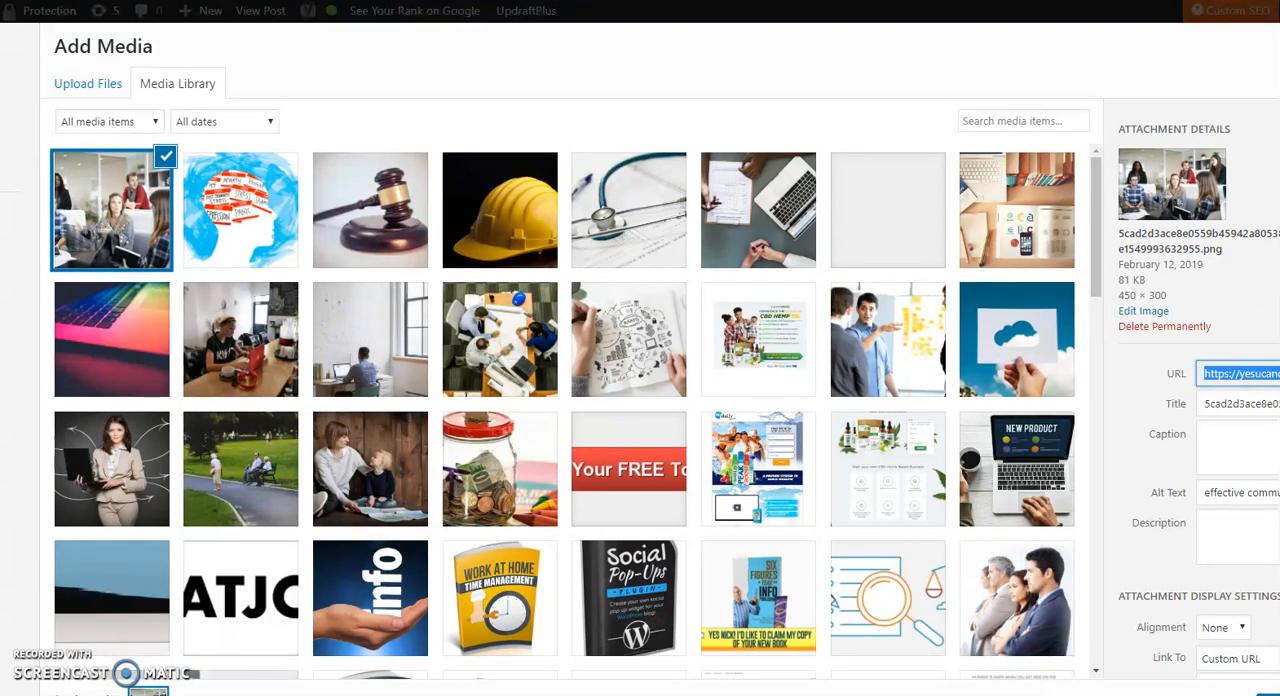
{"action": "key", "text": "Escape"}
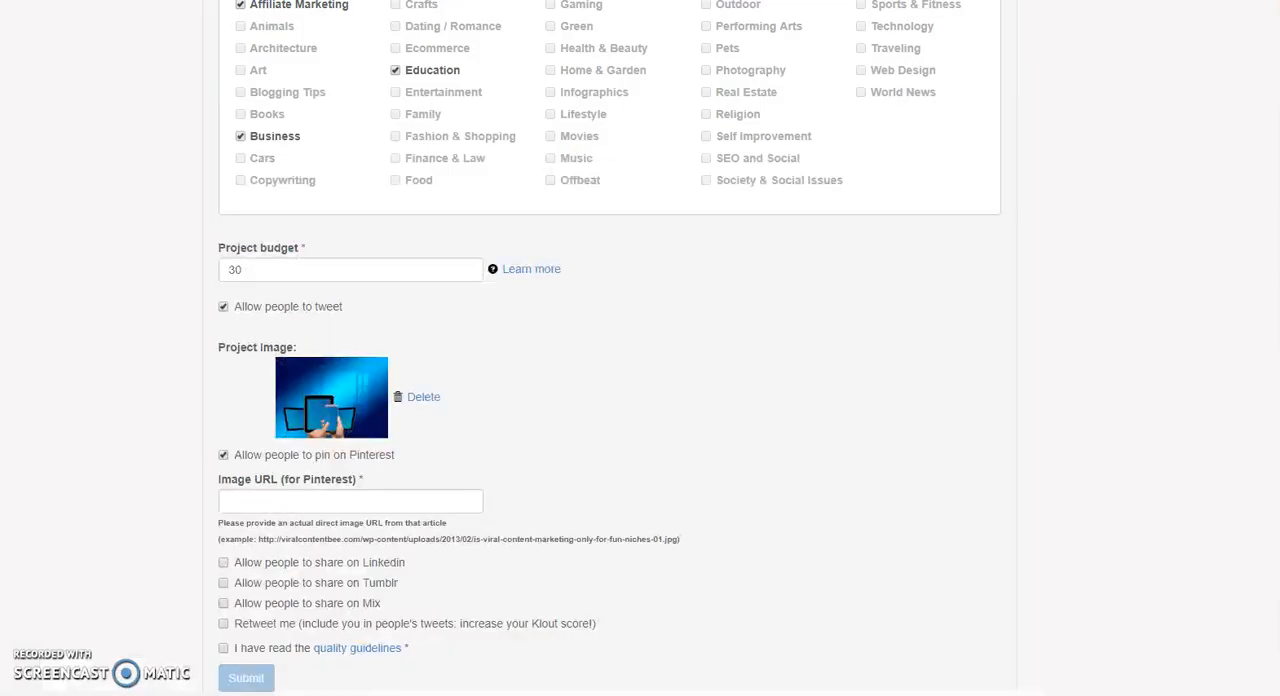
Paste the copied meeting photo address as the Pinterest image URL in the ViralContentBee project.
{"action": "left_click", "coordinate": [262, 500]}
{"action": "right_click", "coordinate": [262, 500]}
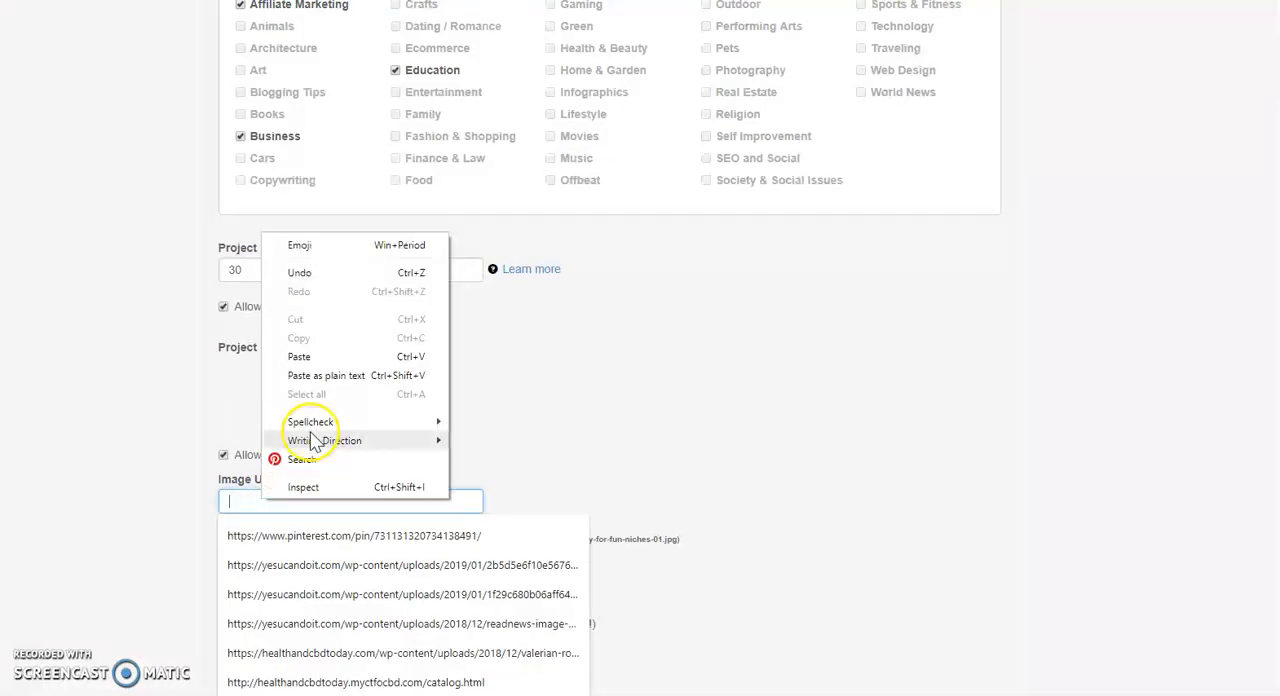
{"action": "left_click", "coordinate": [298, 359]}
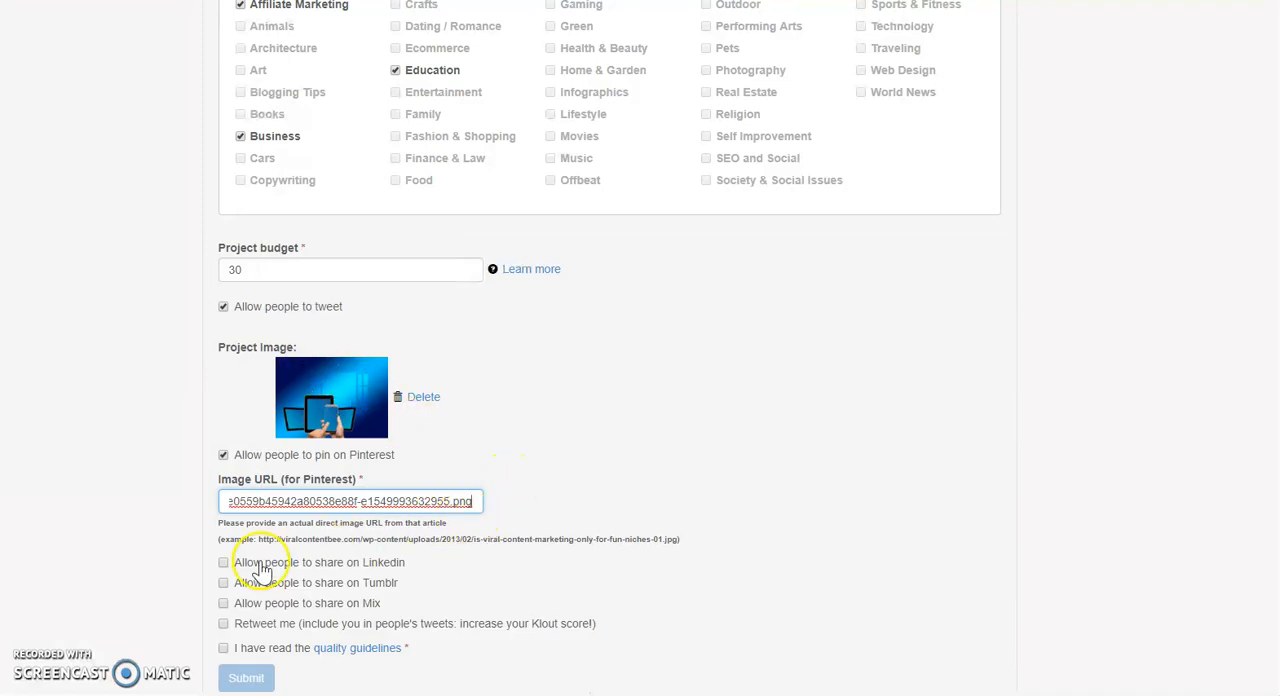
Allow people to share the project on Linkedin, Tumblr and Mix, and enable the Retweet me option.
{"action": "left_click", "coordinate": [223, 562]}
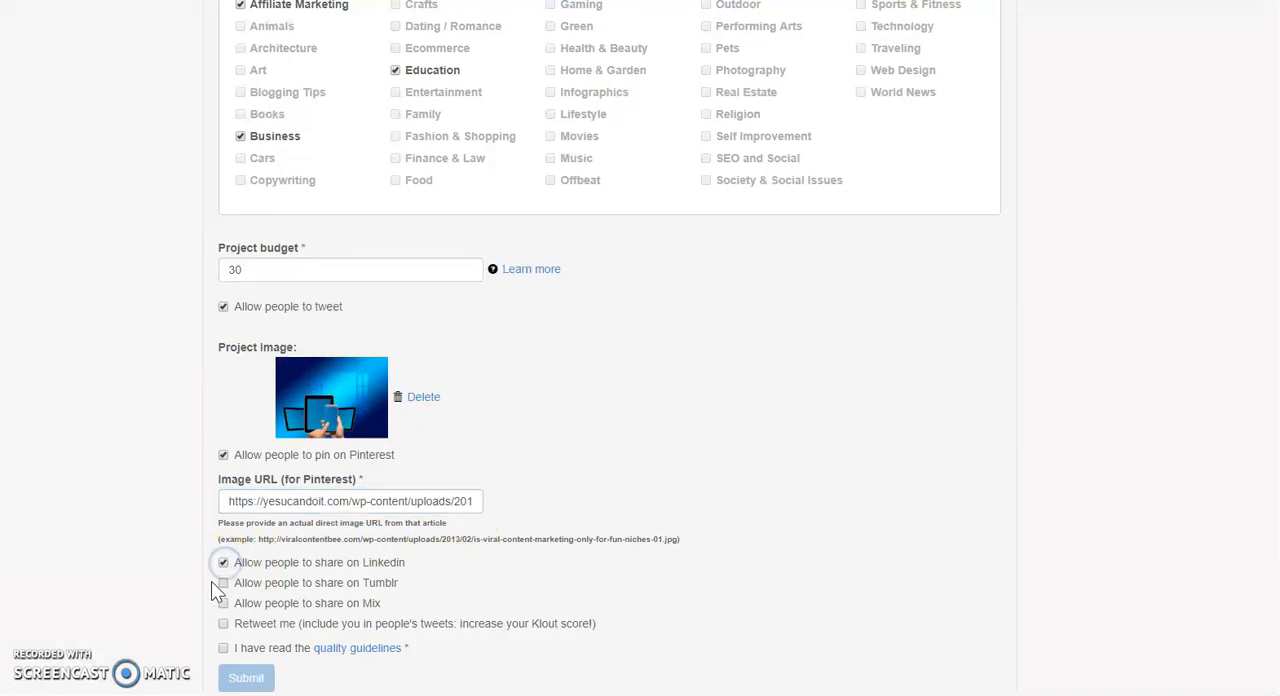
{"action": "left_click", "coordinate": [223, 584]}
{"action": "left_click", "coordinate": [225, 604]}
{"action": "left_click", "coordinate": [223, 623]}
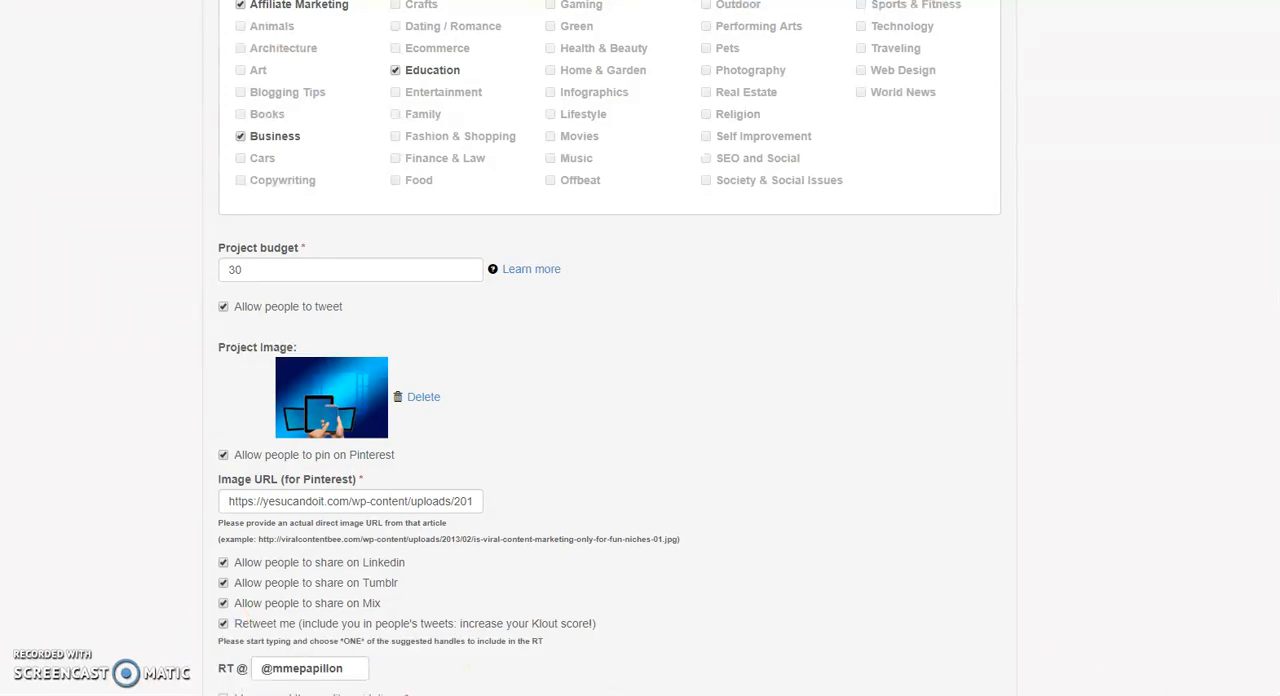
Confirm that the quality guidelines have been read and submit the project for moderation.
{"action": "scroll", "coordinate": [610, 400], "scroll_direction": "down", "scroll_amount": 3}
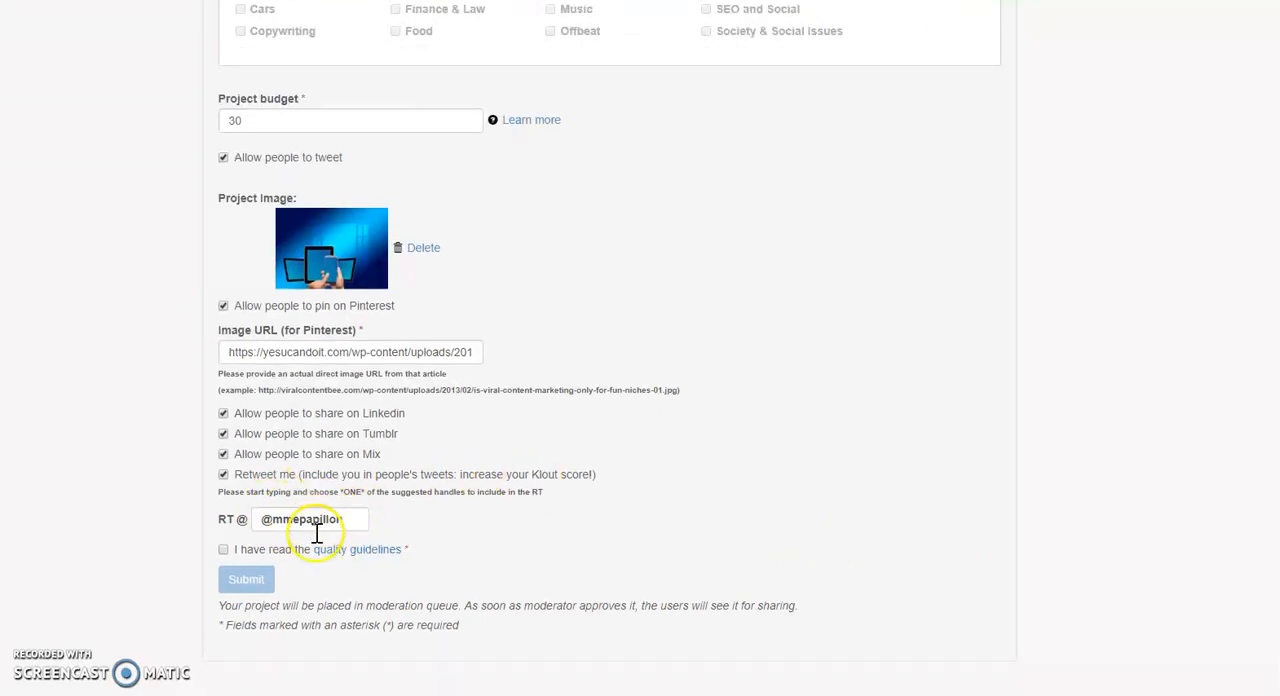
{"action": "left_click", "coordinate": [223, 550]}
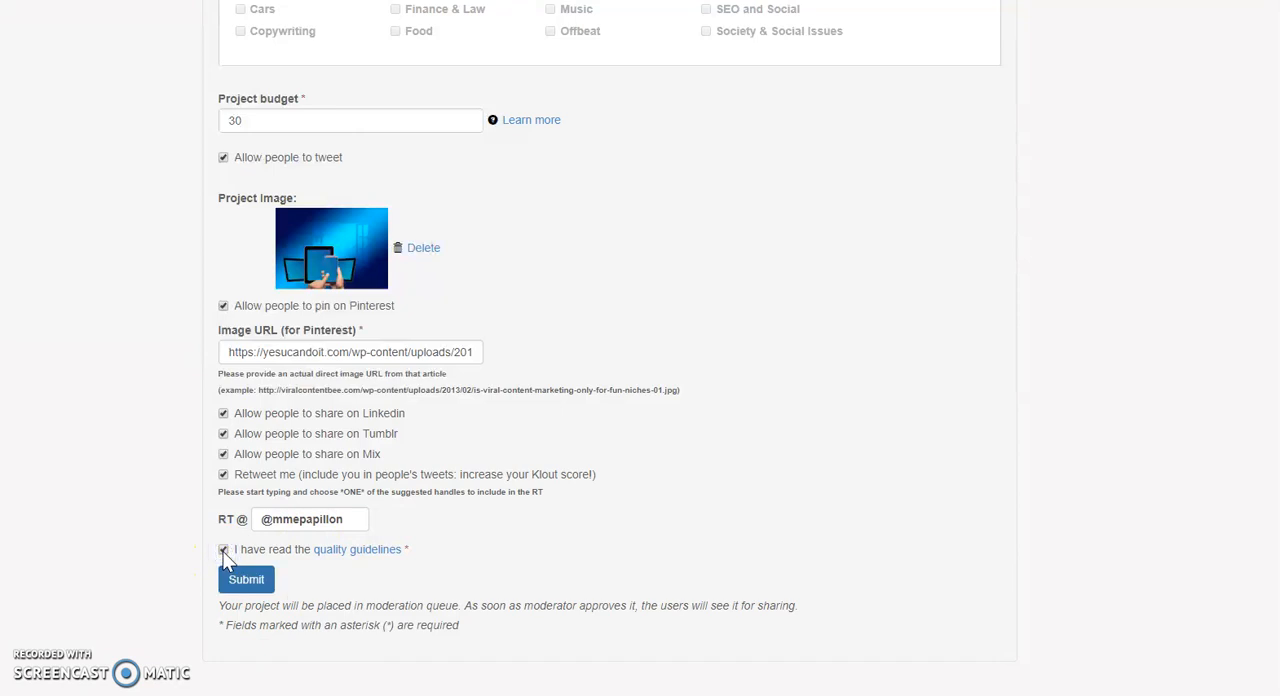
{"action": "left_click", "coordinate": [250, 583]}
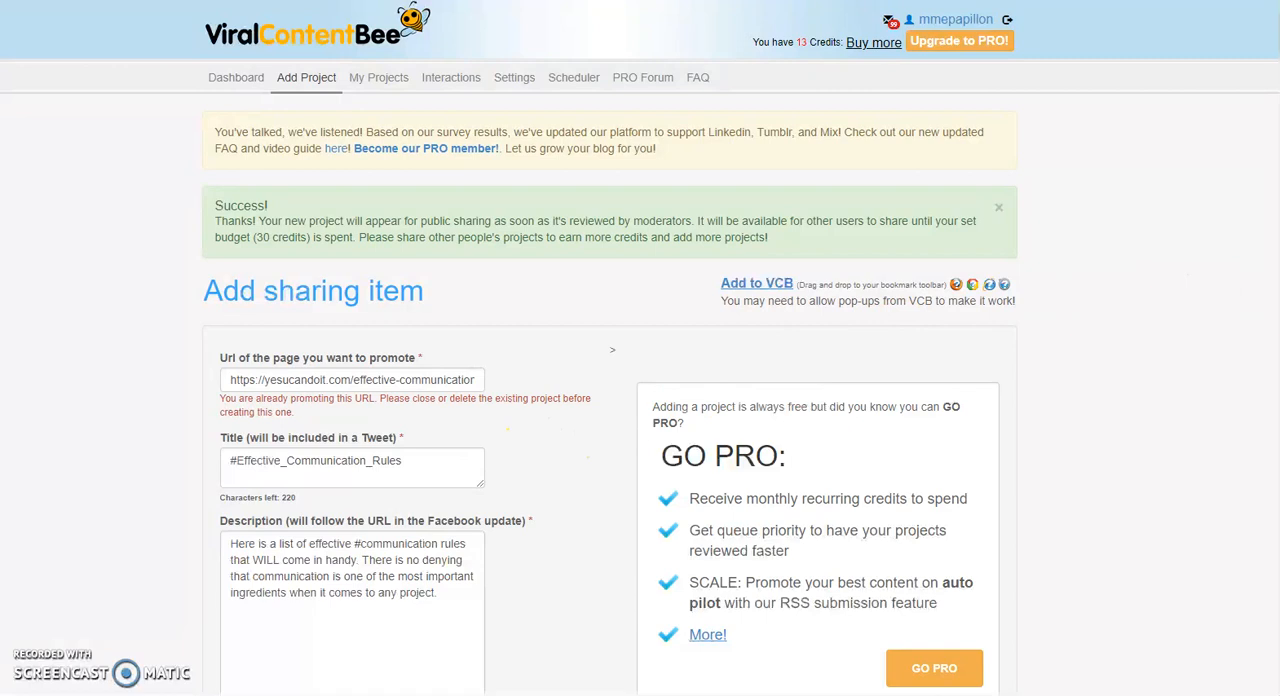
{"action": "scroll", "coordinate": [640, 348], "scroll_direction": "down", "scroll_amount": 1}
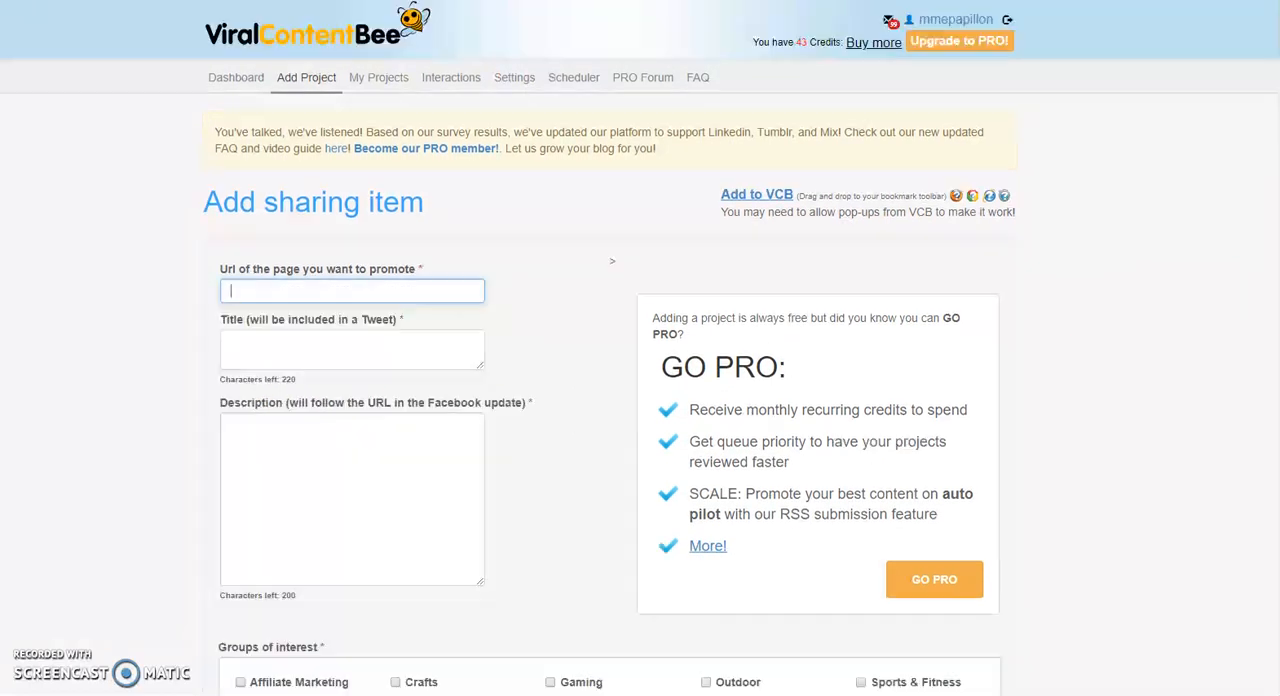
{"action": "key", "text": "ctrl+Tab"}
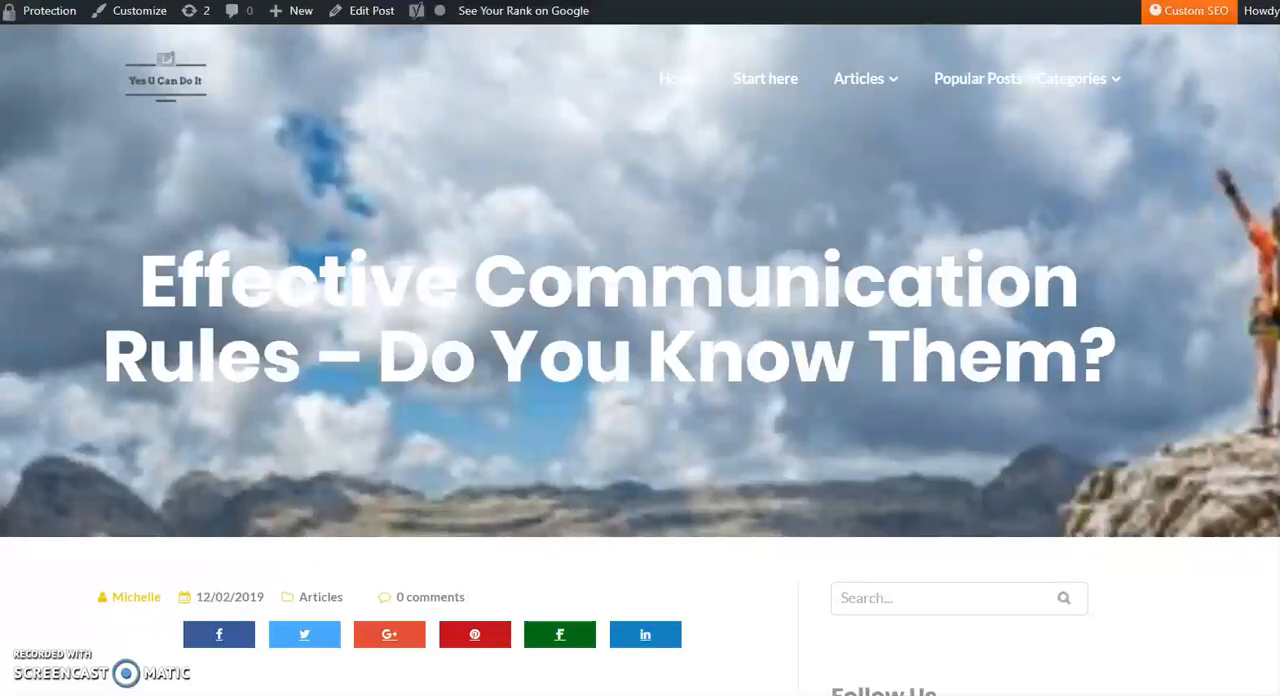
{"action": "key", "text": "ctrl+shift+Tab"}
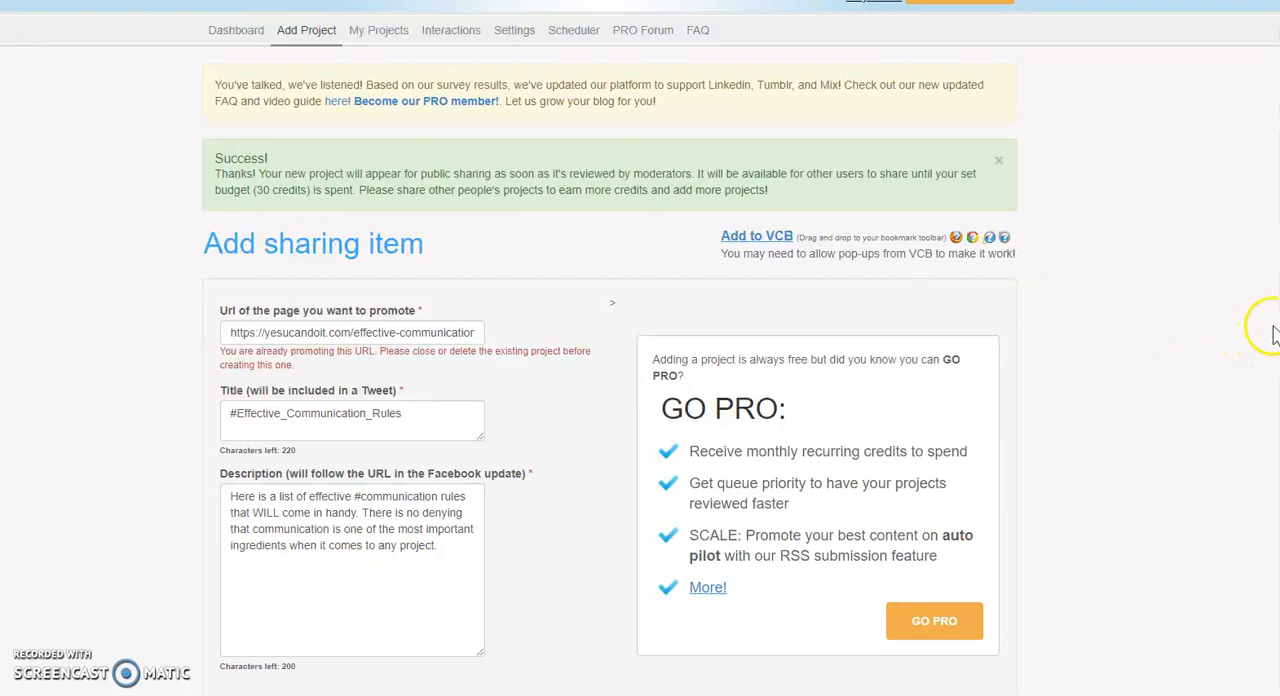
{"action": "scroll", "coordinate": [1240, 340], "scroll_direction": "down", "scroll_amount": 3}
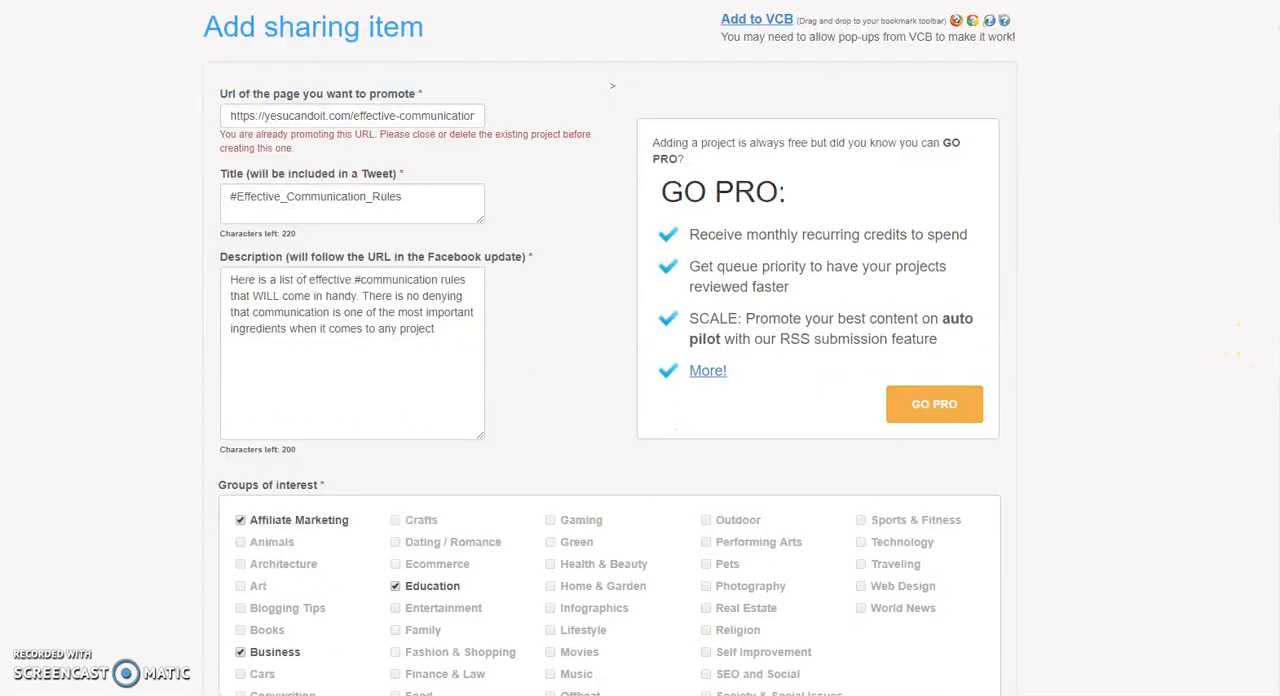
{"action": "scroll", "coordinate": [1222, 400], "scroll_direction": "up", "scroll_amount": 3}
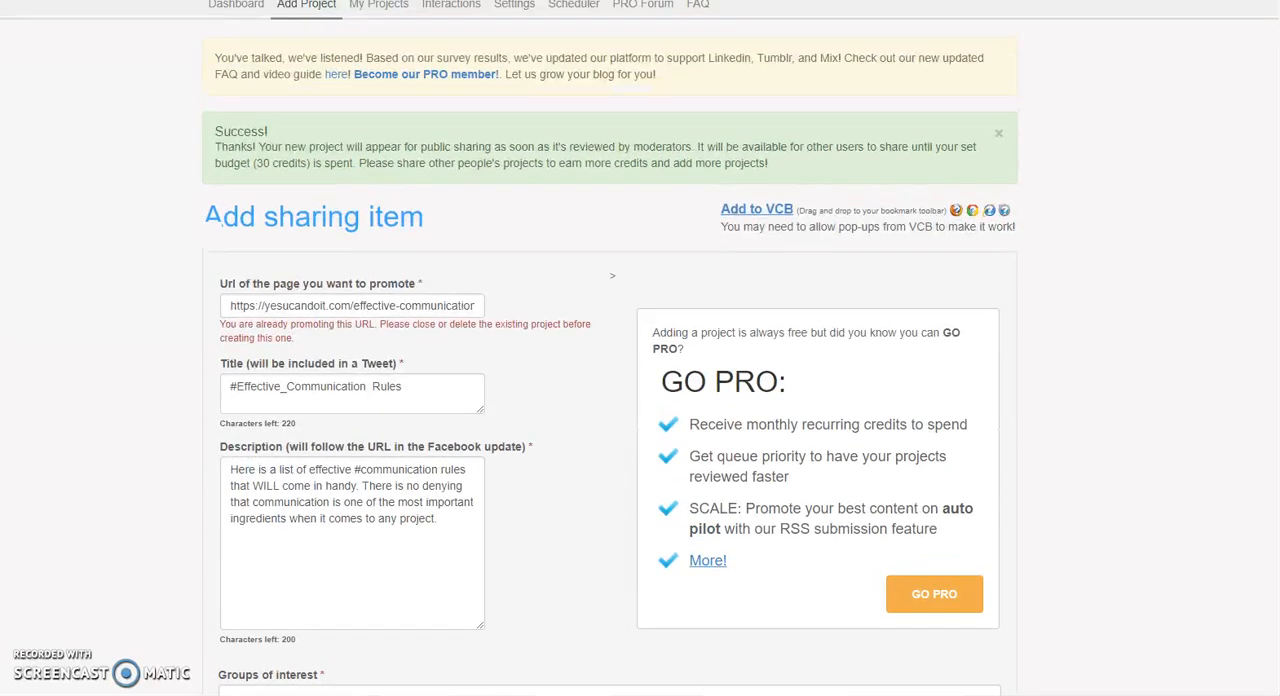